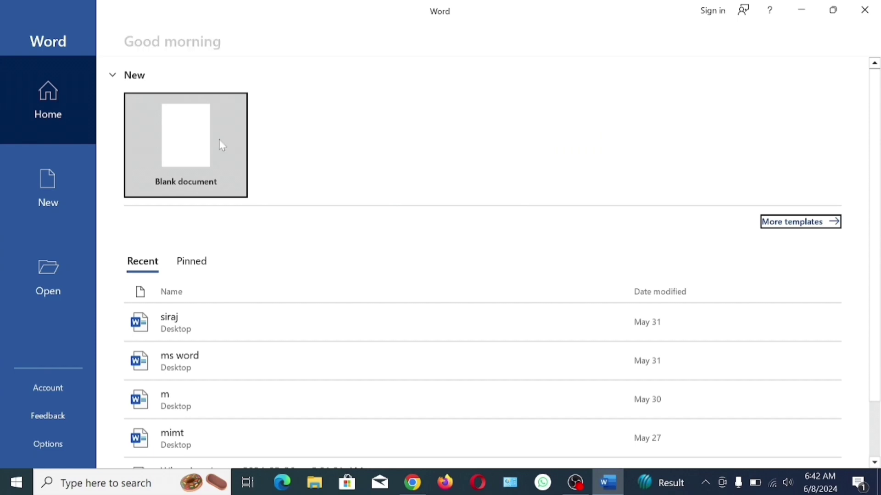
- Create a new blank document
click(220, 144)
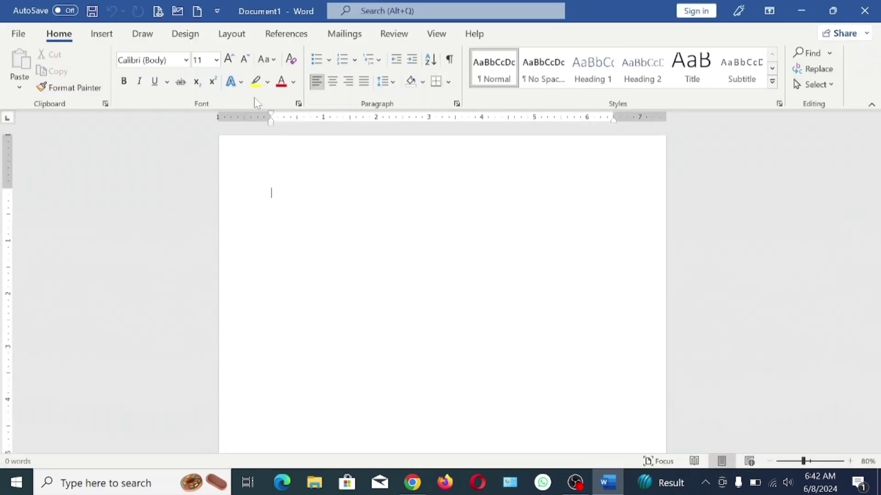
- Preview a 3x7 table in the empty document without inserting it
click(107, 38)
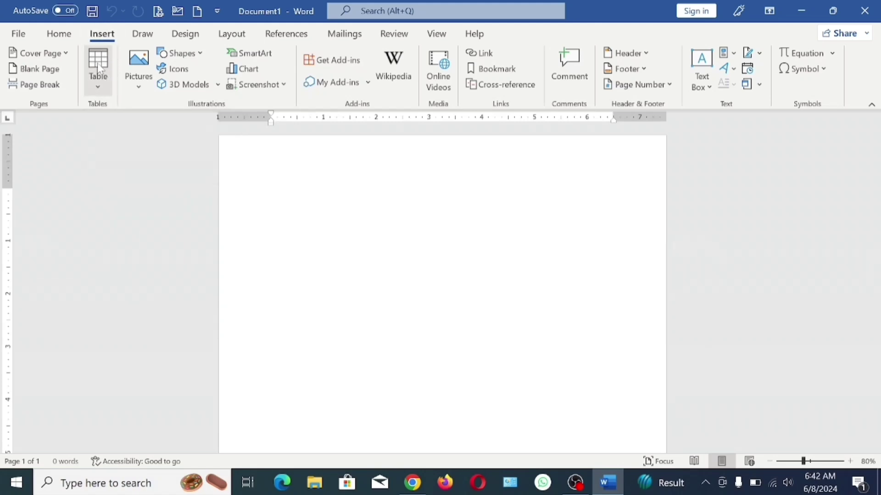
click(101, 88)
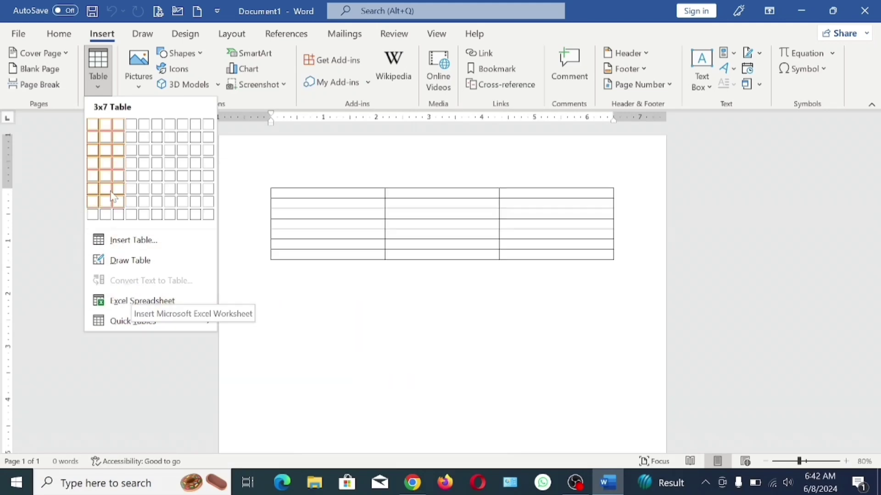
click(62, 203)
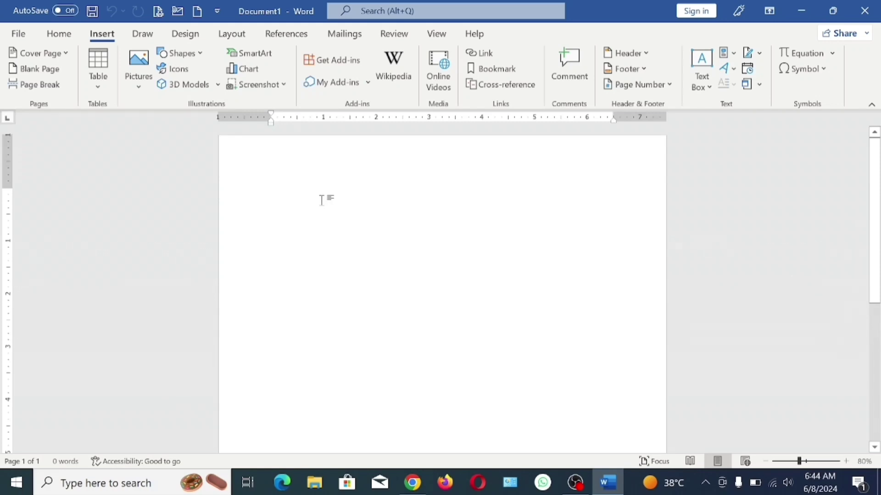
- Generate sample paragraphs in the document with the formula =RAND()
text(=RAND()
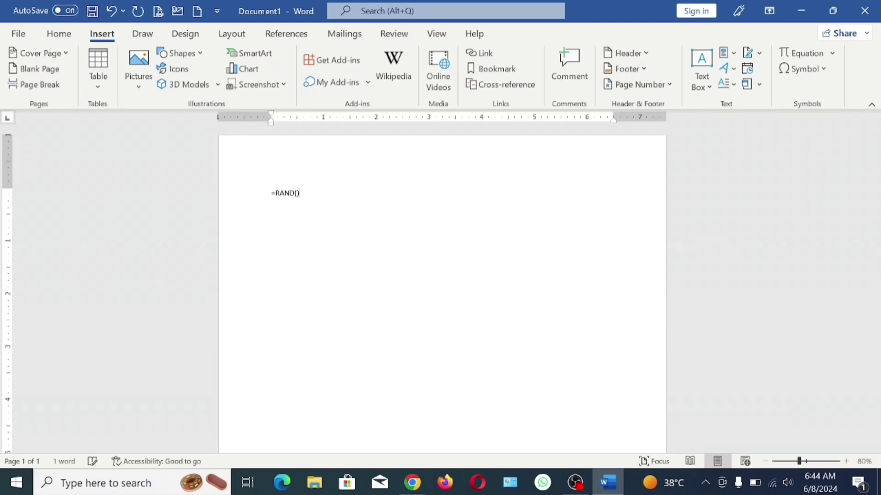
text())
key(Return)
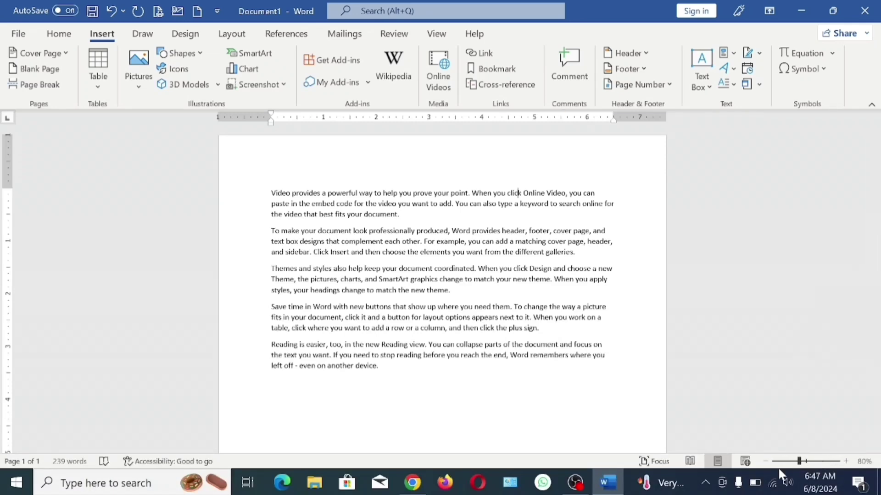
- Examine the sample paragraphs at several zoom levels between 90% and 180%
click(847, 461)
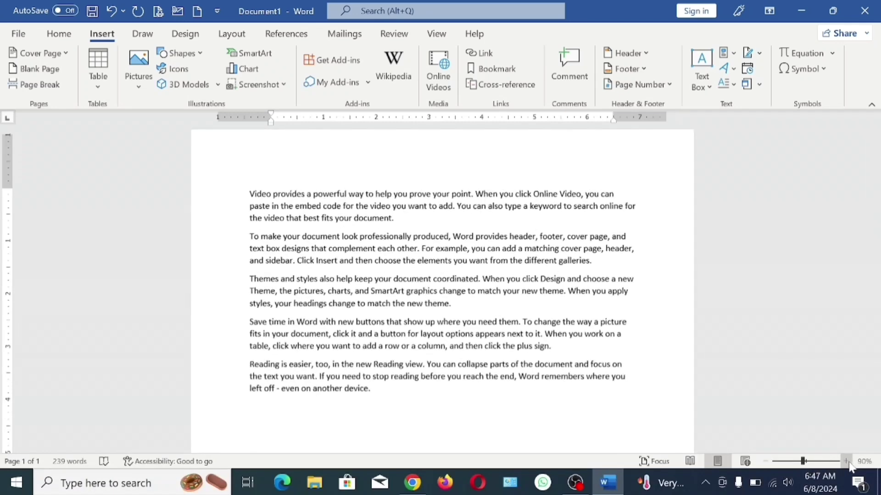
click(847, 461)
click(847, 462)
click(847, 461)
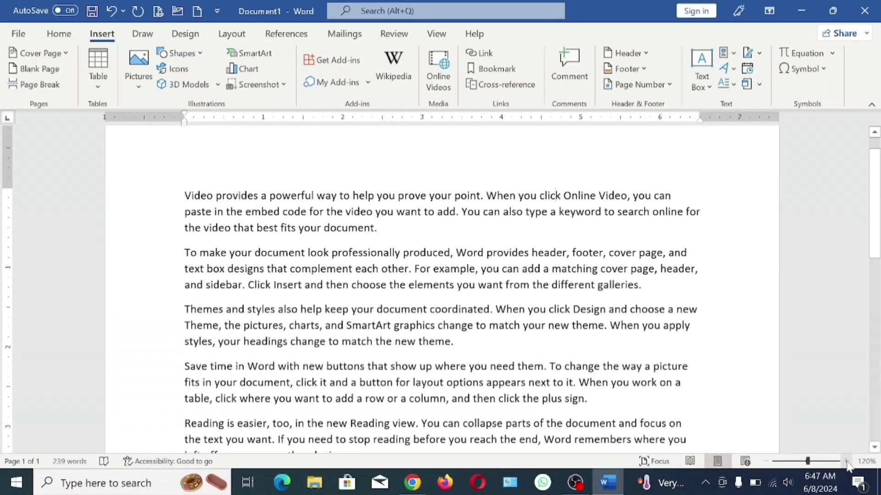
click(846, 461)
click(847, 461)
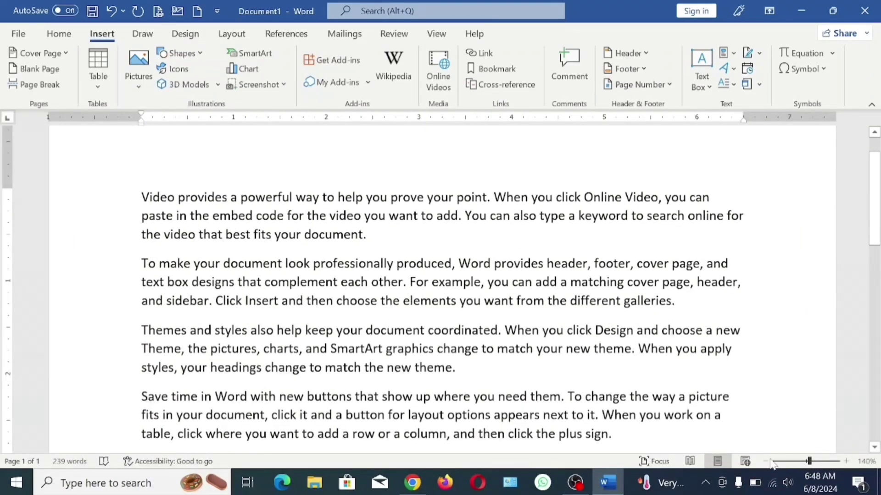
click(765, 461)
click(765, 462)
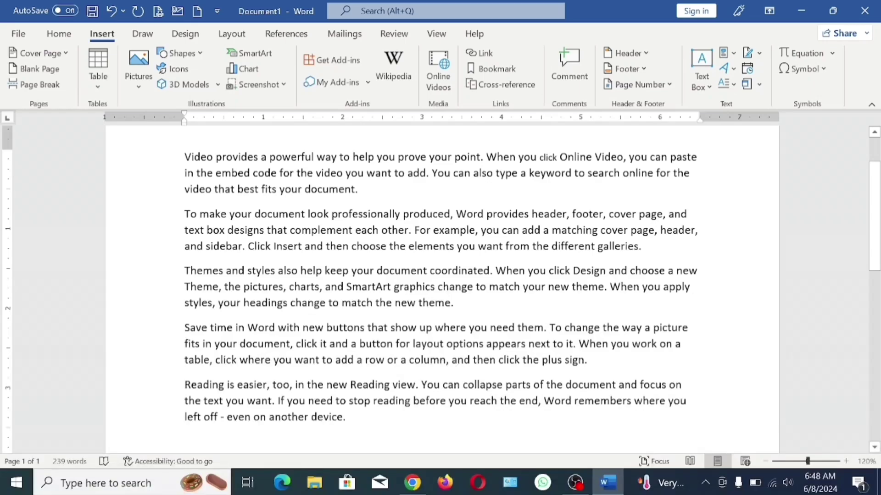
scroll(440, 289, up, 6)
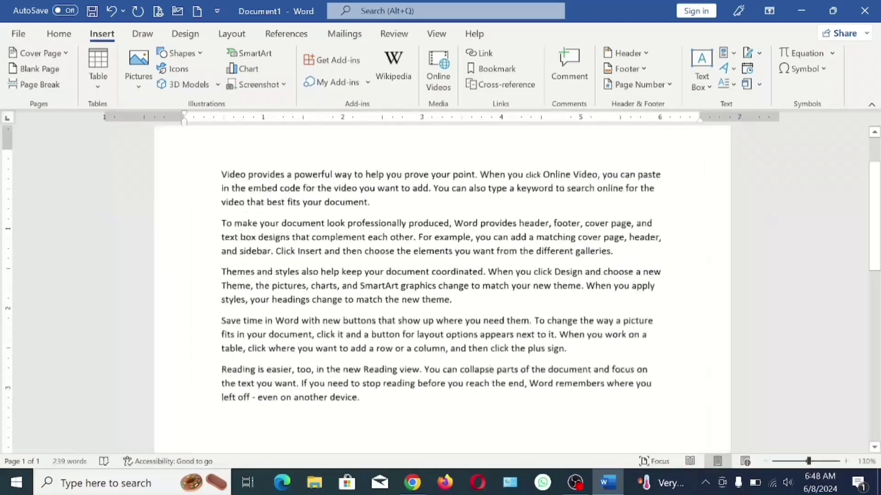
scroll(440, 289, down, 9)
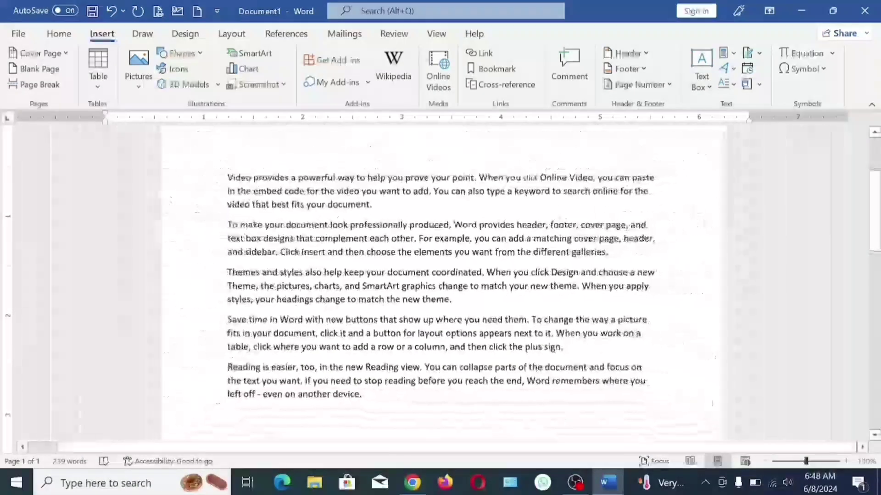
scroll(440, 289, up, 9)
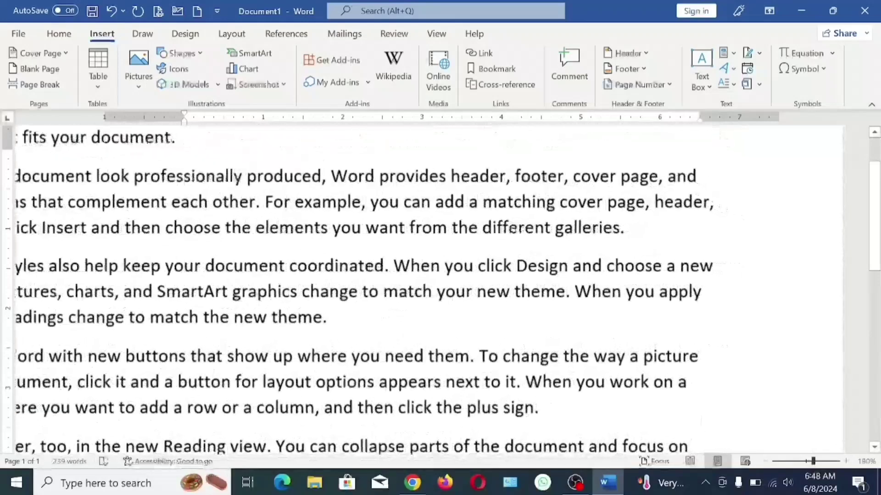
scroll(440, 288, down, 4)
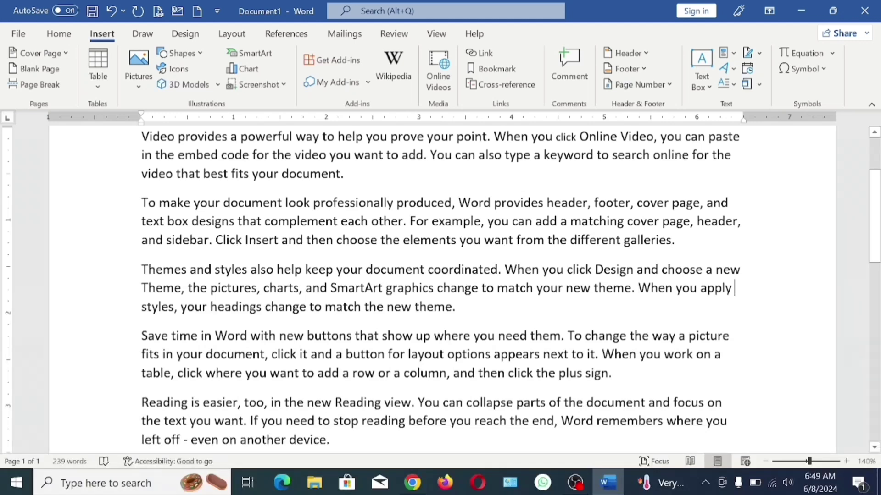
scroll(441, 282, down, 1)
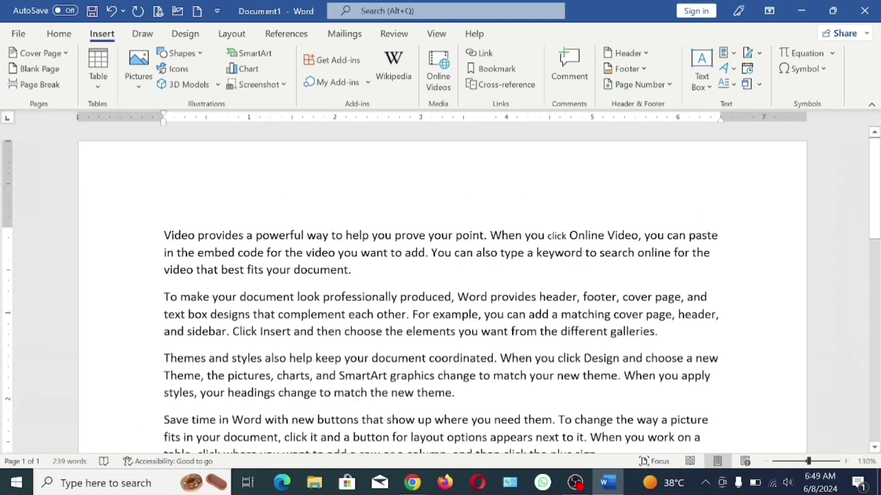
scroll(441, 289, down, 2)
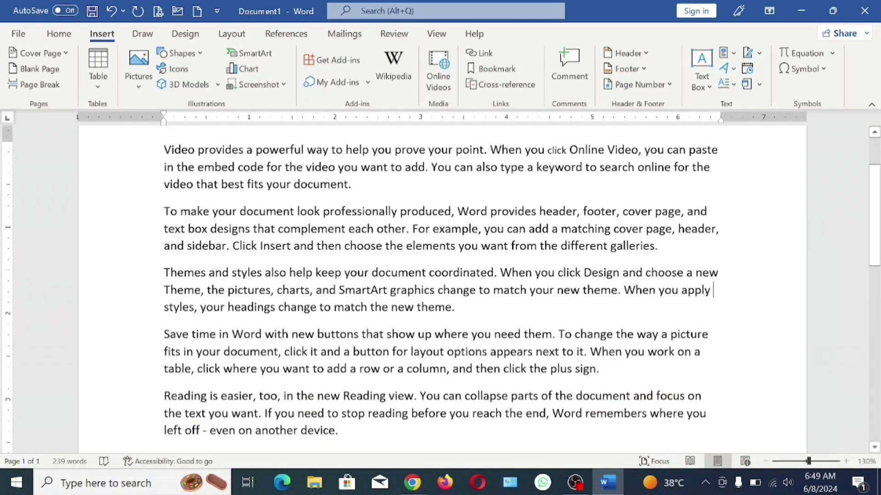
- Insert the picture file 154fgjlg_shah-rukh-khan-_625x300_23_September_23 from the Desktop into the first paragraph
click(143, 83)
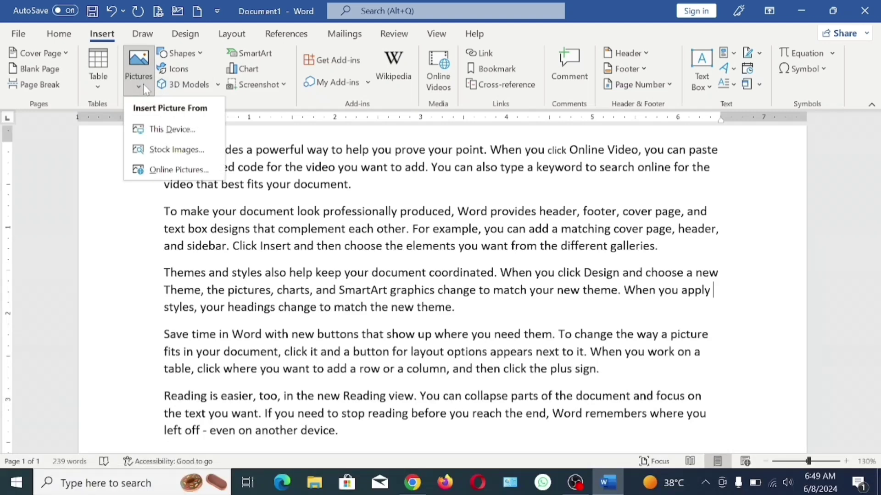
click(184, 132)
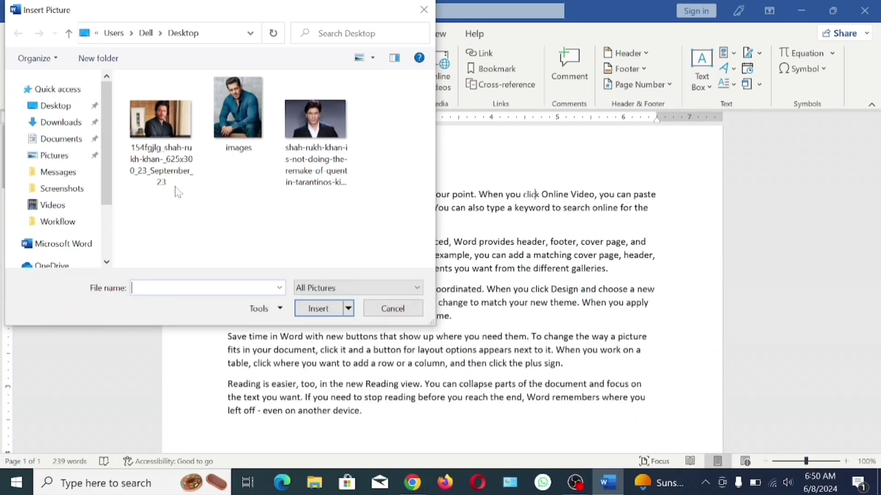
click(178, 163)
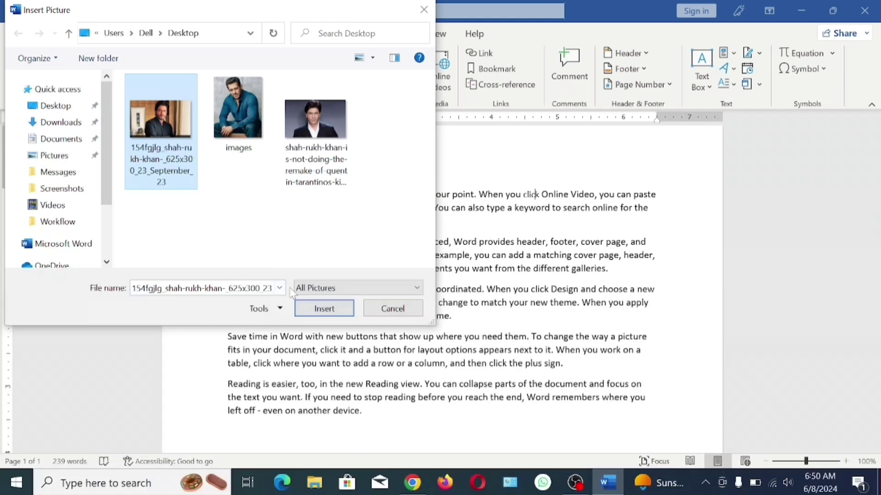
click(324, 308)
- Try removing the inserted picture's background with the automatically marked areas, and undo the removal
scroll(452, 356, down, 2)
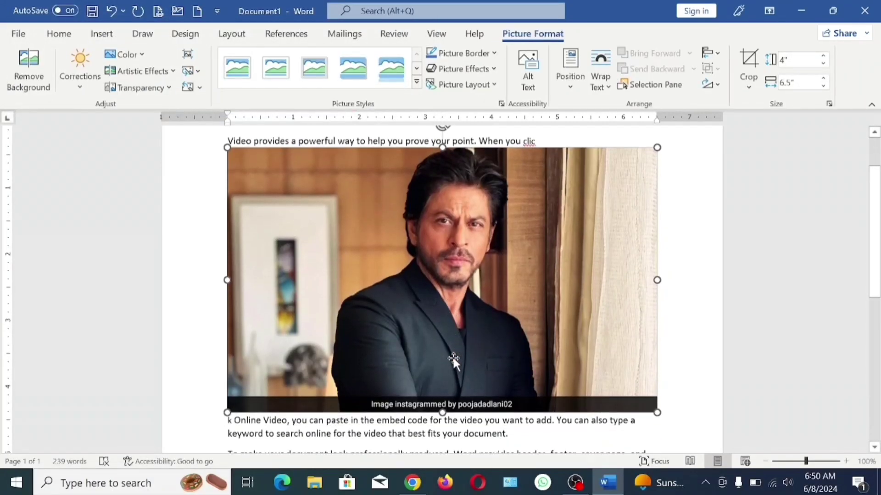
scroll(453, 237, up, 2)
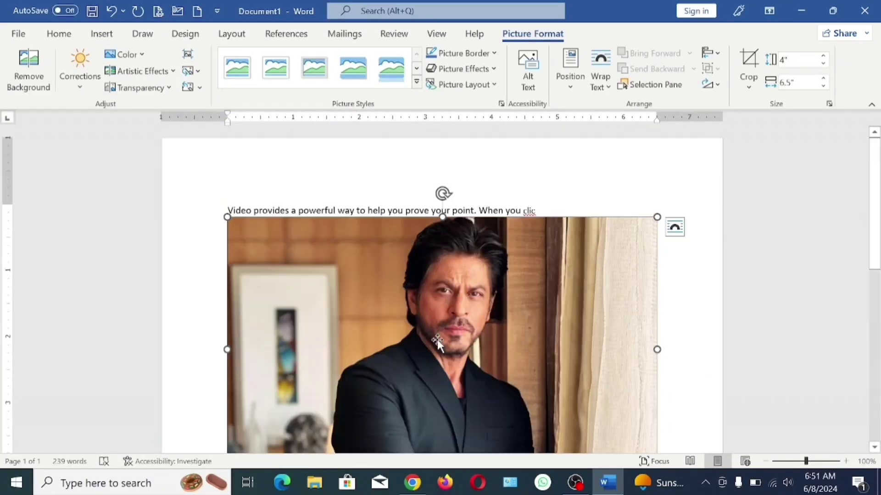
scroll(389, 351, down, 1)
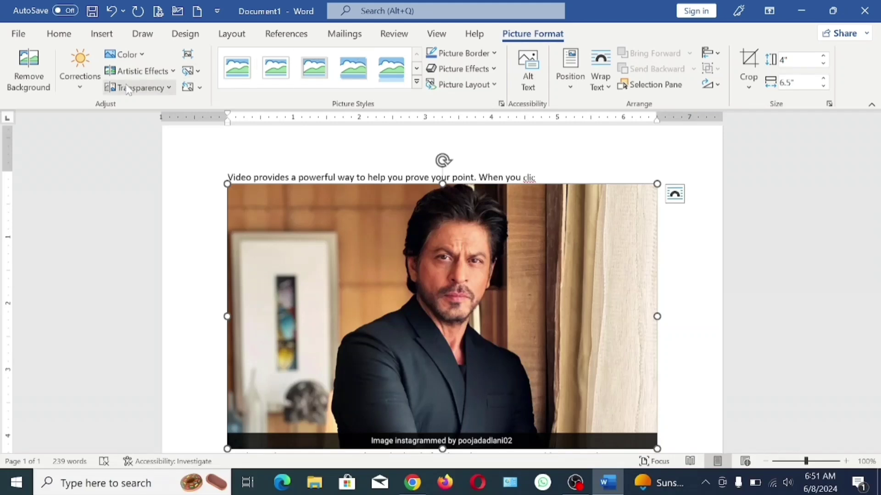
click(28, 89)
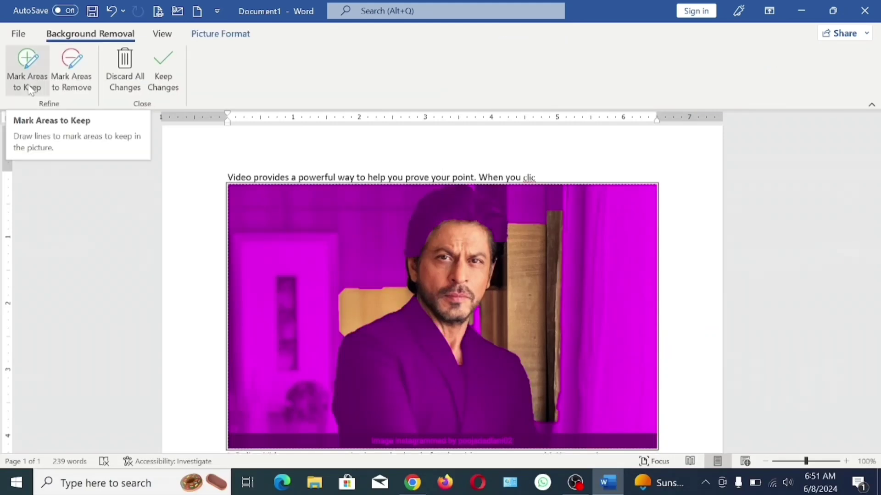
click(157, 61)
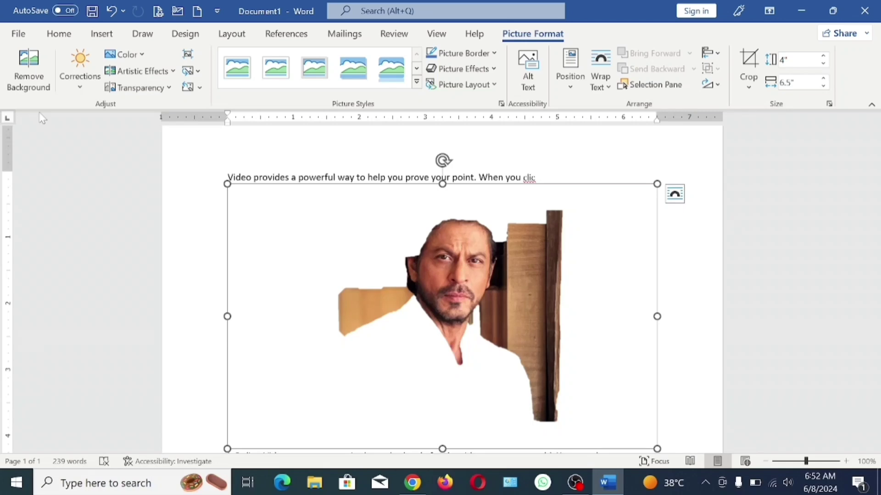
key(ctrl+z)
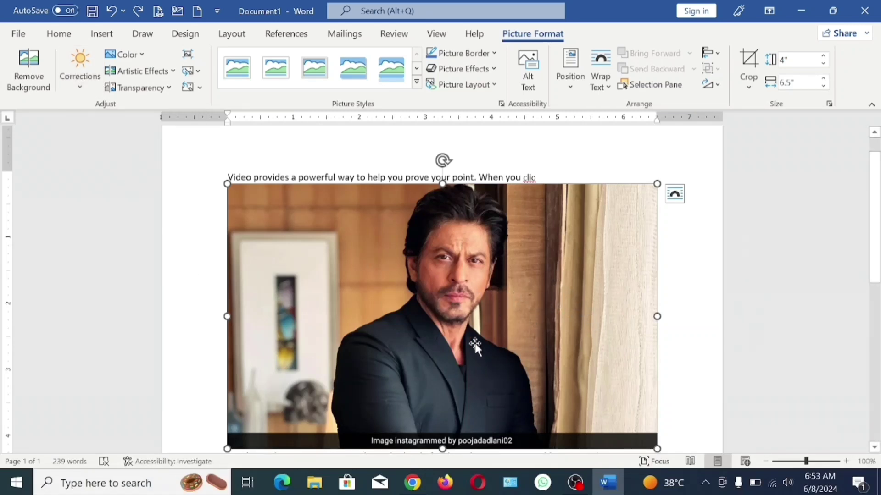
- Try a darker, lower-contrast Brightness/Contrast correction preset on the picture
click(84, 82)
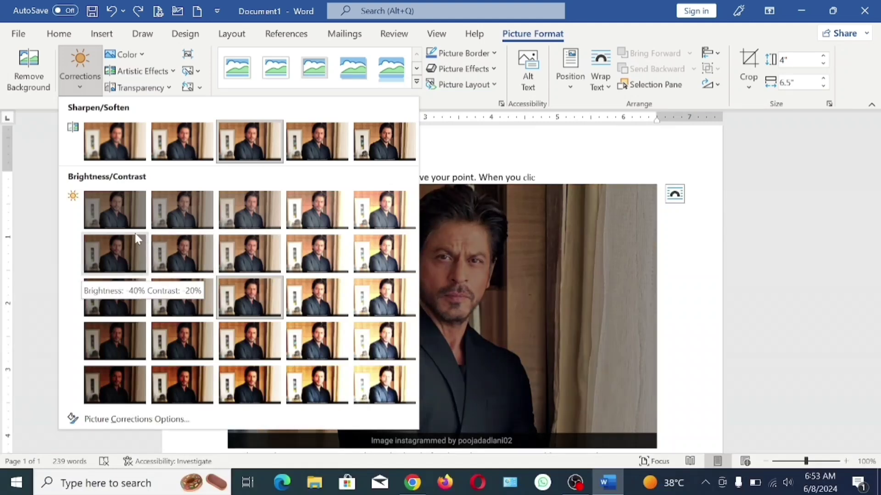
click(169, 204)
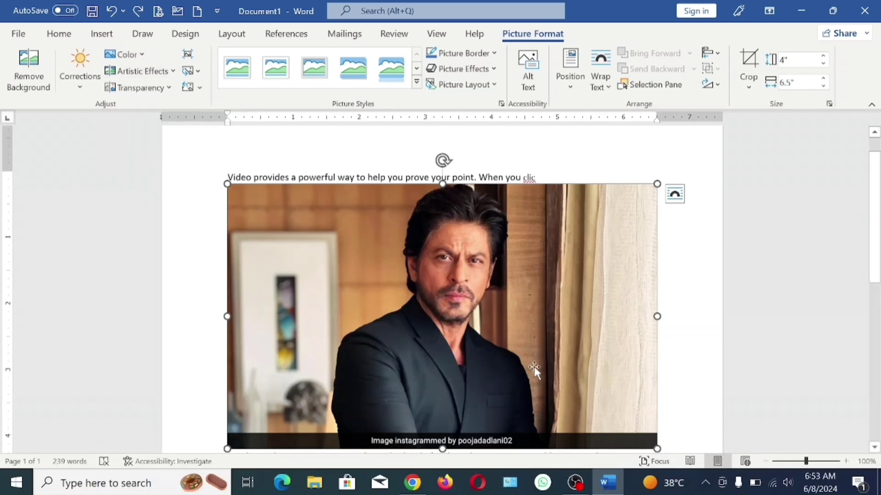
- Try a light blue Recolor preset on the picture, preview artistic effects over it, and undo the recolor
click(142, 56)
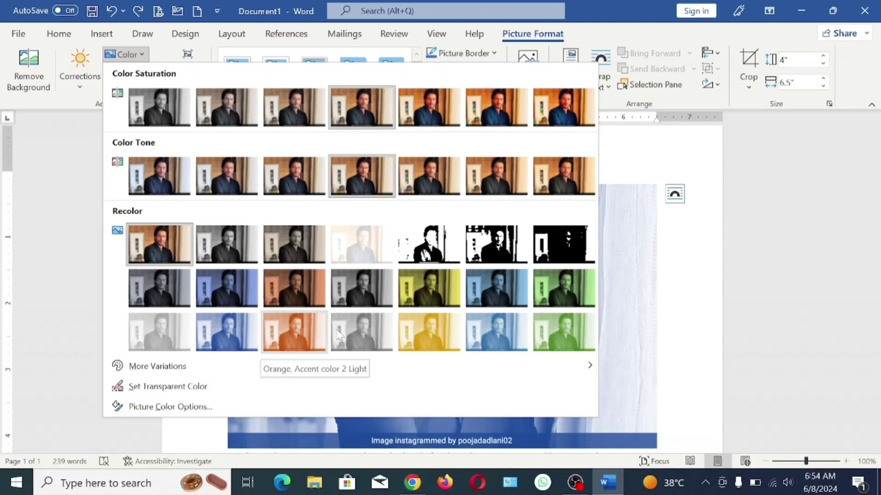
click(502, 331)
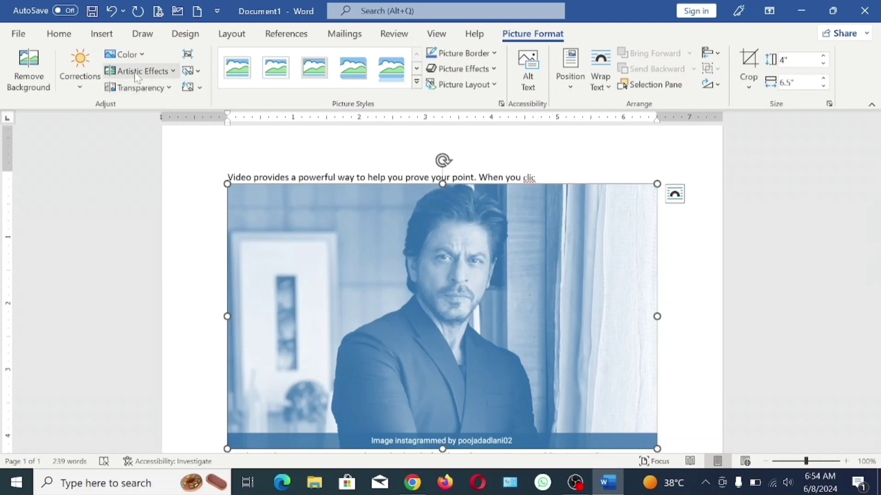
click(158, 72)
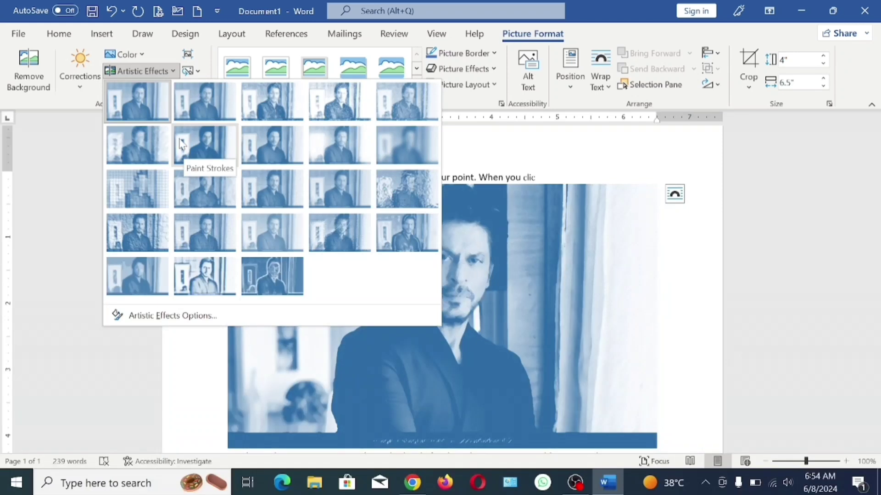
click(108, 393)
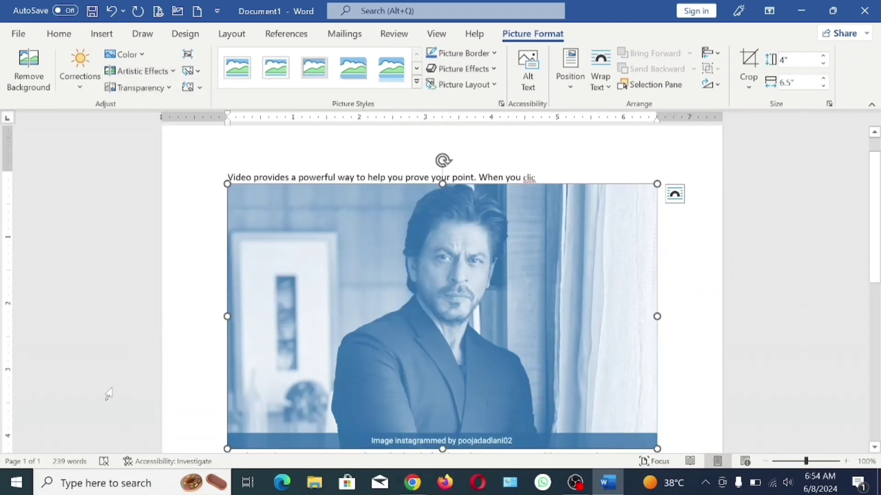
key(ctrl+z)
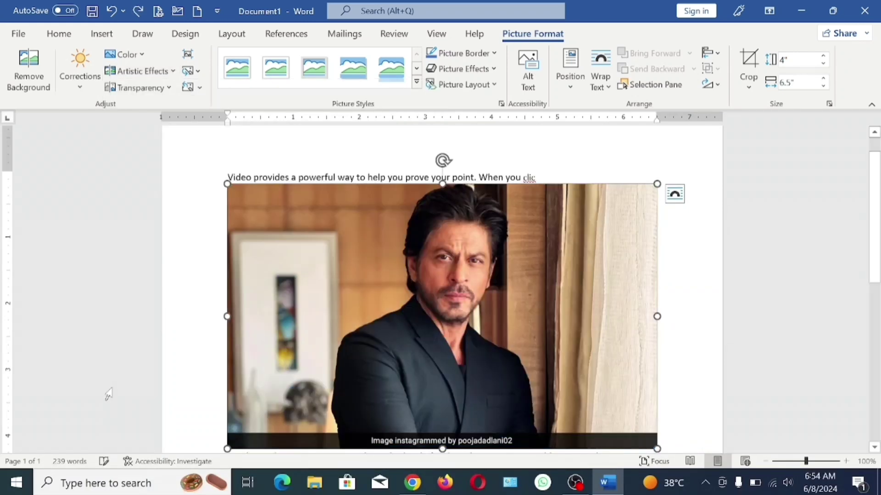
- Preview the artistic effects on the full-color picture without applying one
click(172, 72)
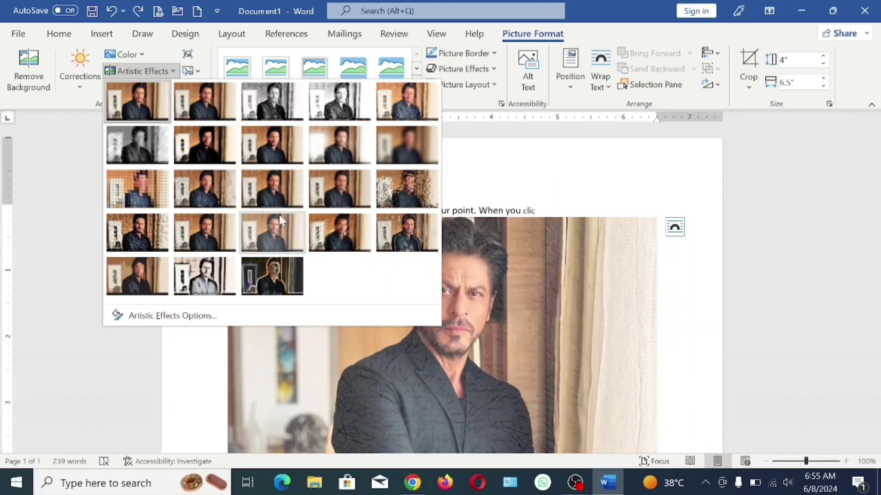
click(445, 191)
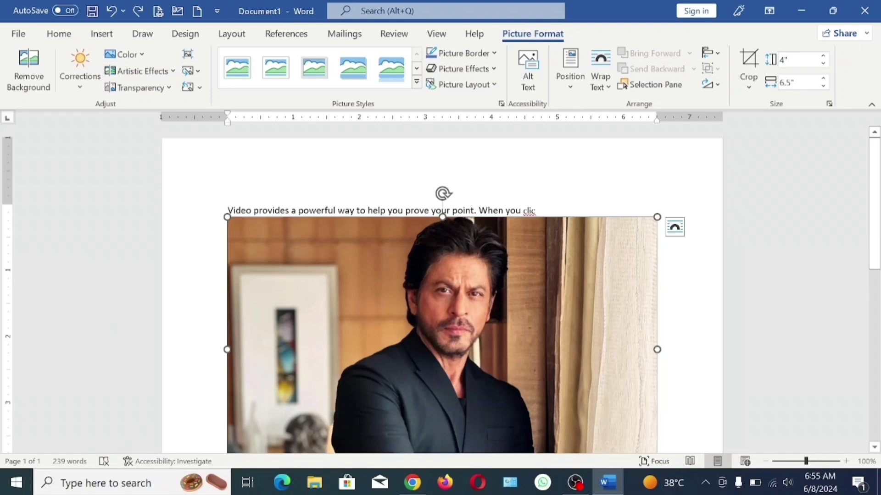
- Preview the transparency presets on the picture and apply the Snip Diagonal Corner, White picture style
click(164, 91)
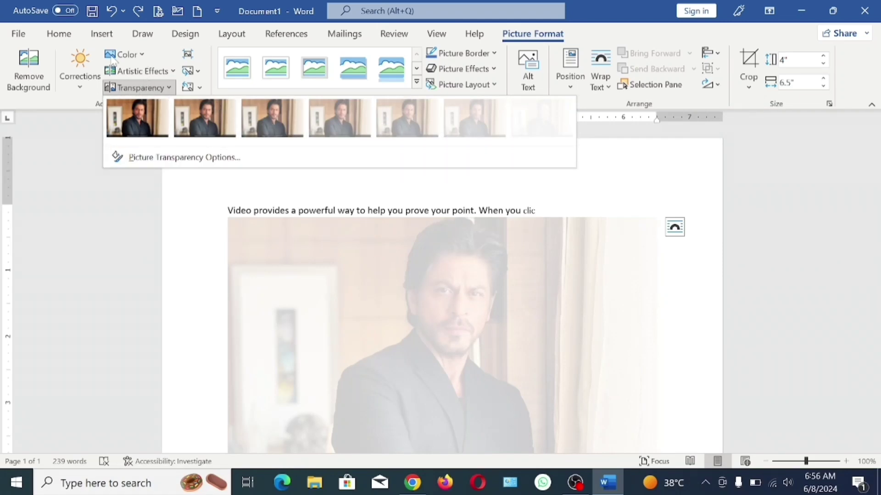
click(120, 215)
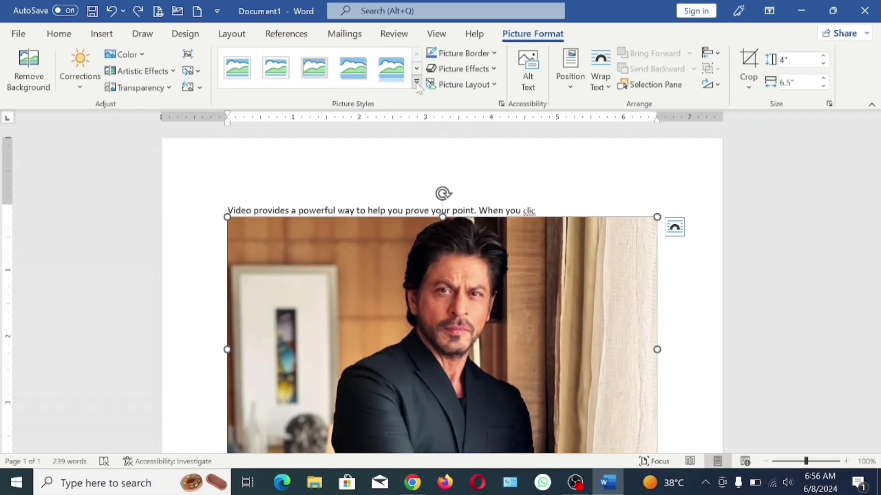
click(417, 83)
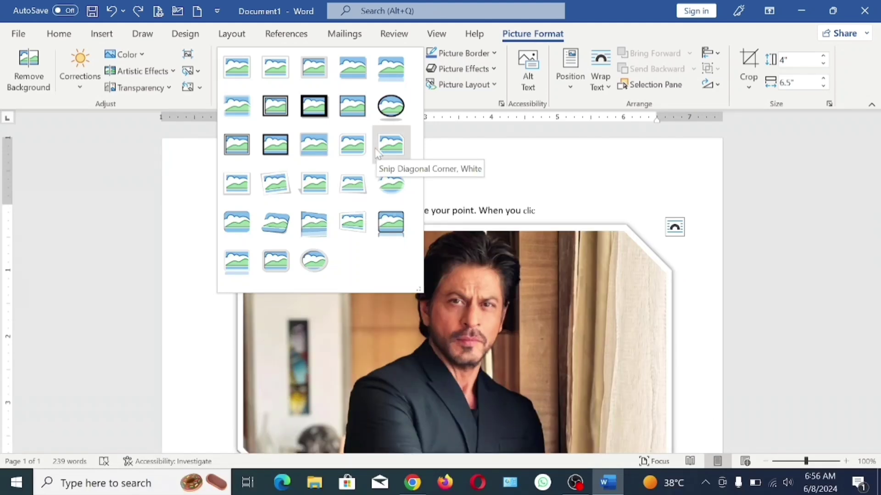
click(375, 153)
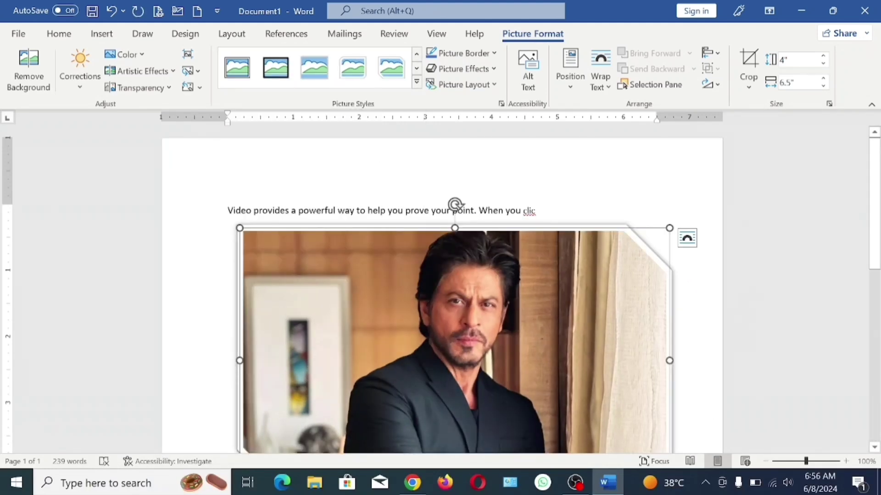
scroll(443, 289, down, 1)
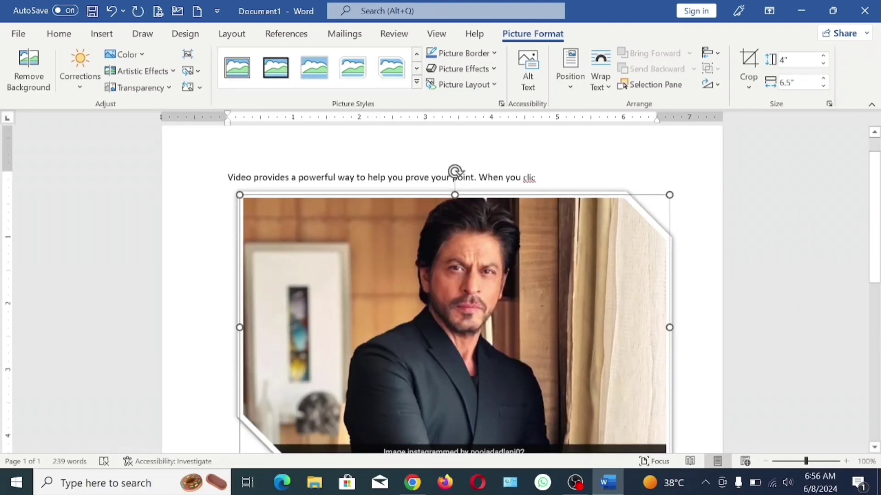
- Color the picture's border red and switch it to a thinner line weight
click(483, 55)
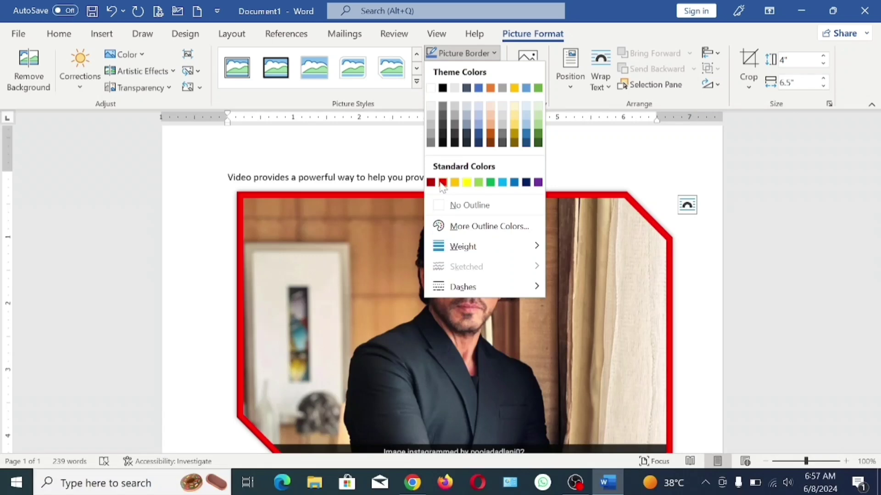
click(442, 183)
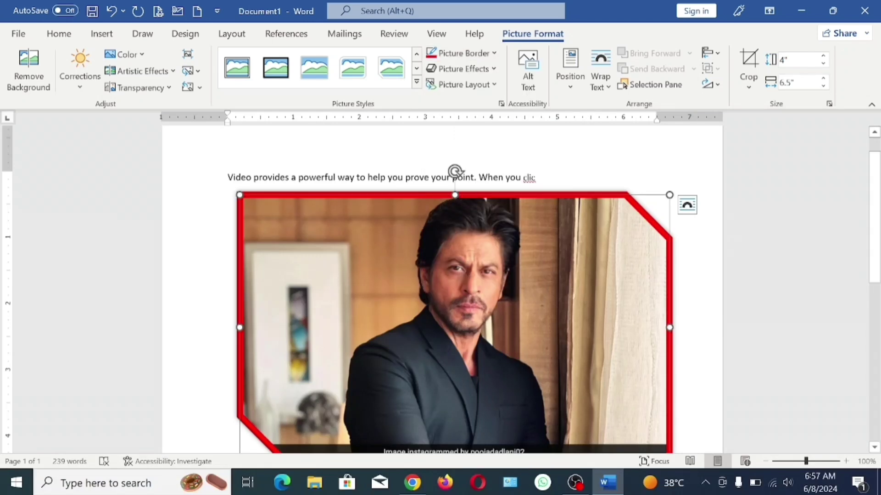
click(591, 177)
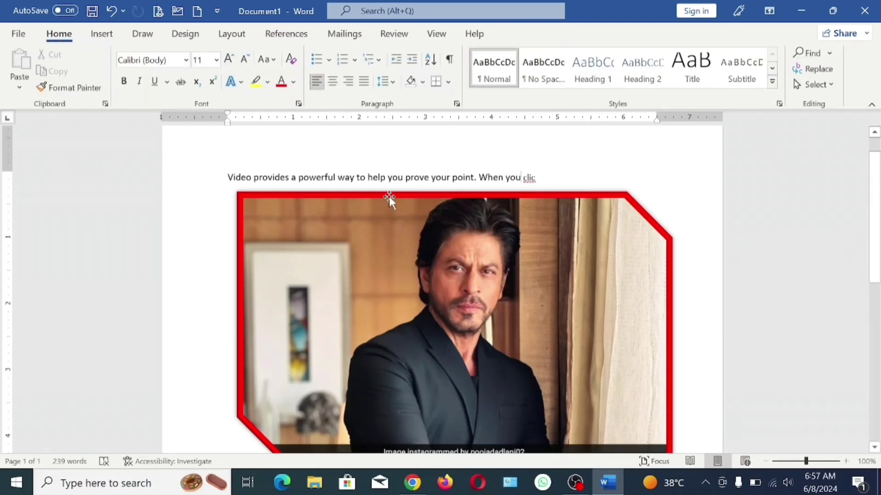
click(555, 195)
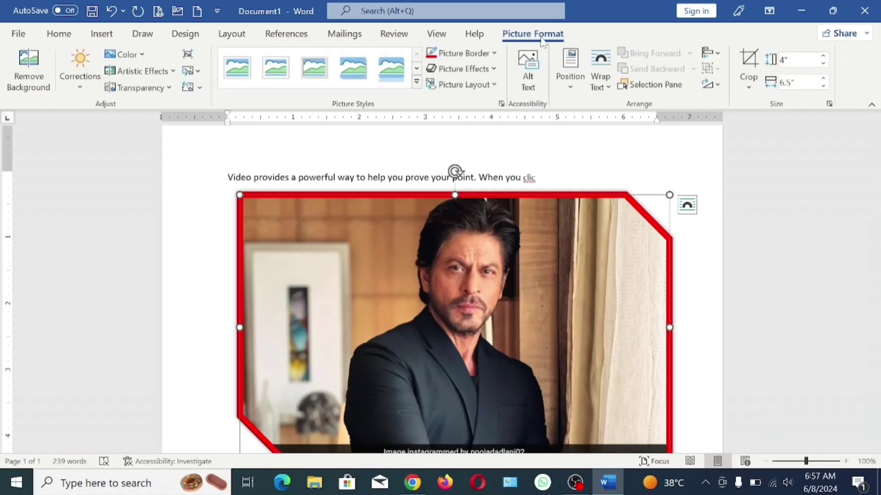
click(472, 60)
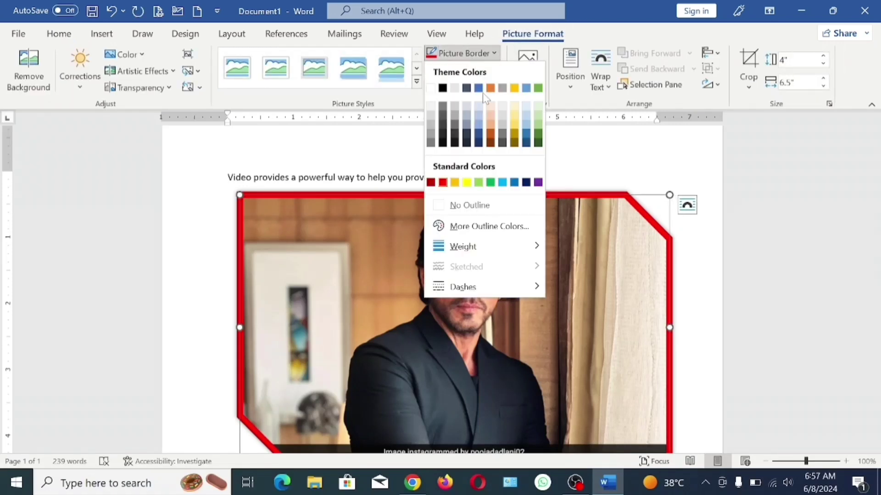
mouse_move(506, 255)
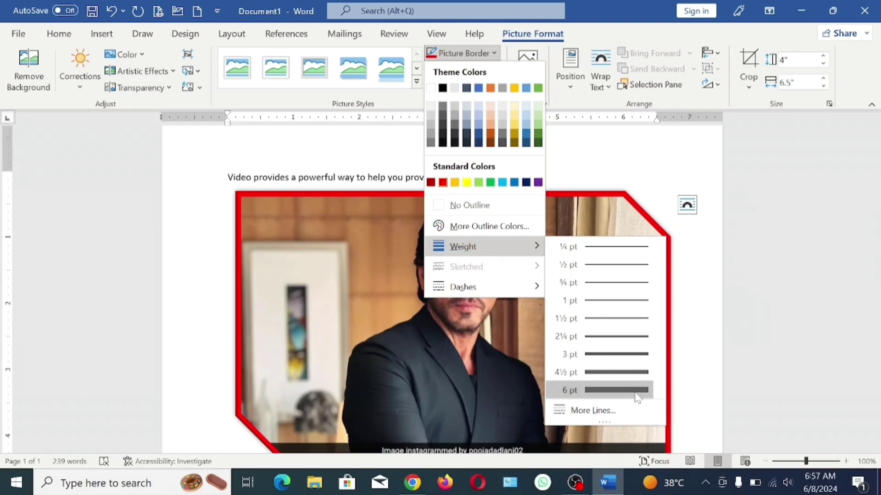
click(619, 344)
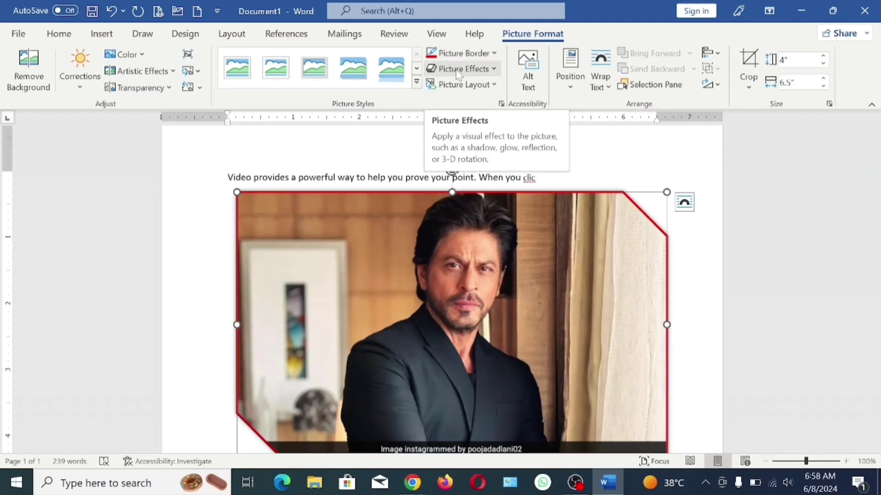
- Apply the first Parallel 3-D rotation preset to the picture and look over the available position layouts
click(480, 72)
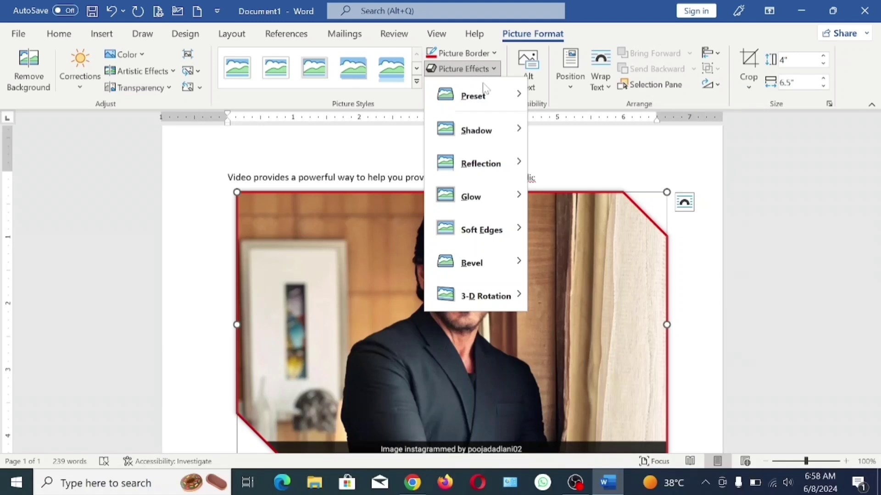
mouse_move(491, 130)
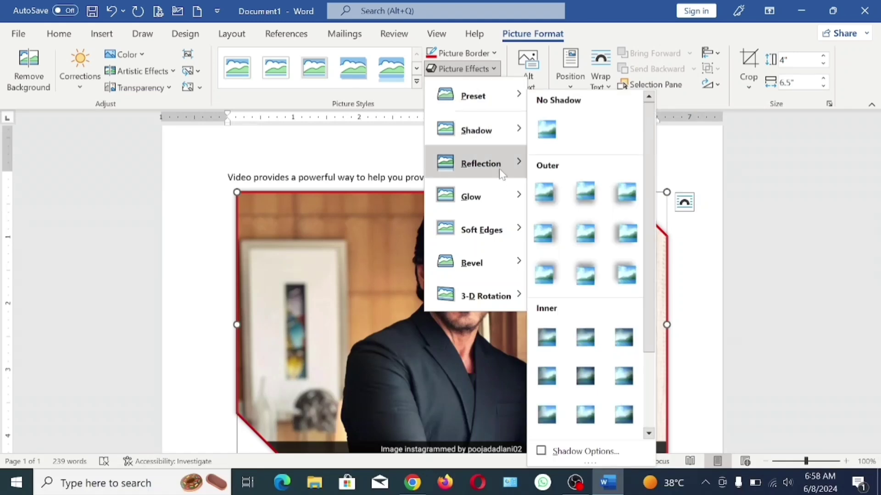
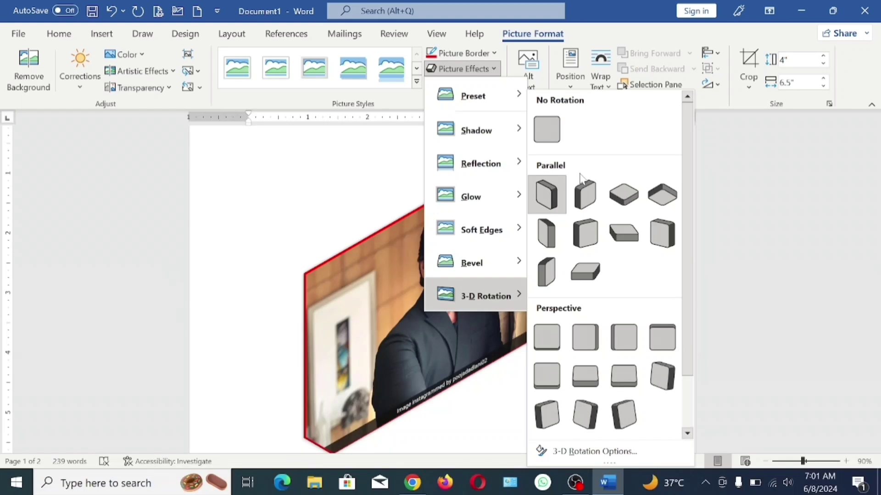
click(612, 98)
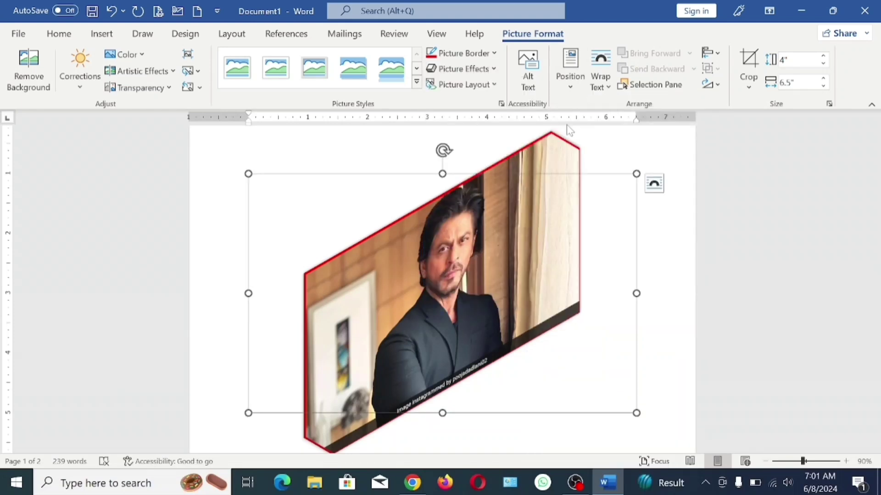
click(569, 76)
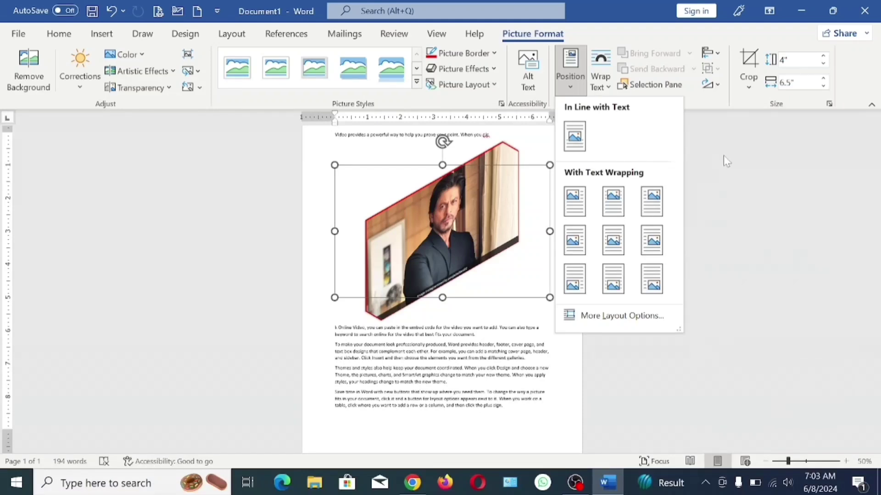
click(725, 180)
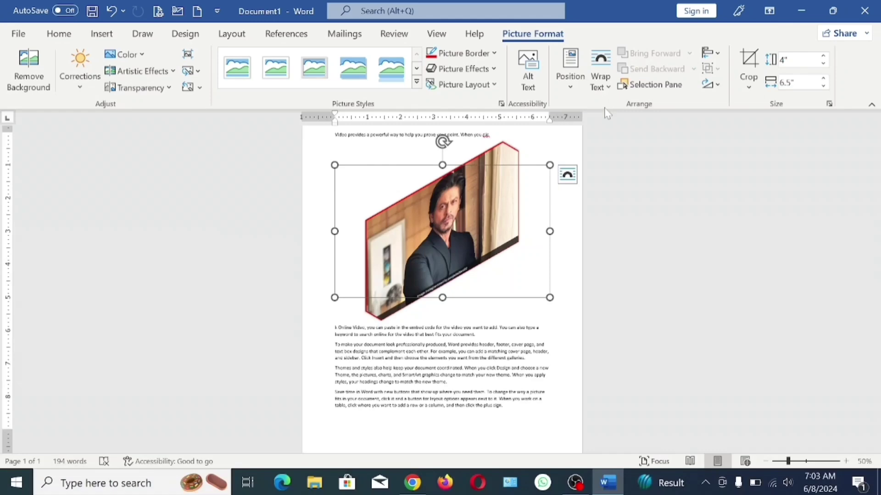
- Shrink the picture proportionally to about 1.86" high by 3.03" wide and deselect it
scroll(573, 151, up, 5)
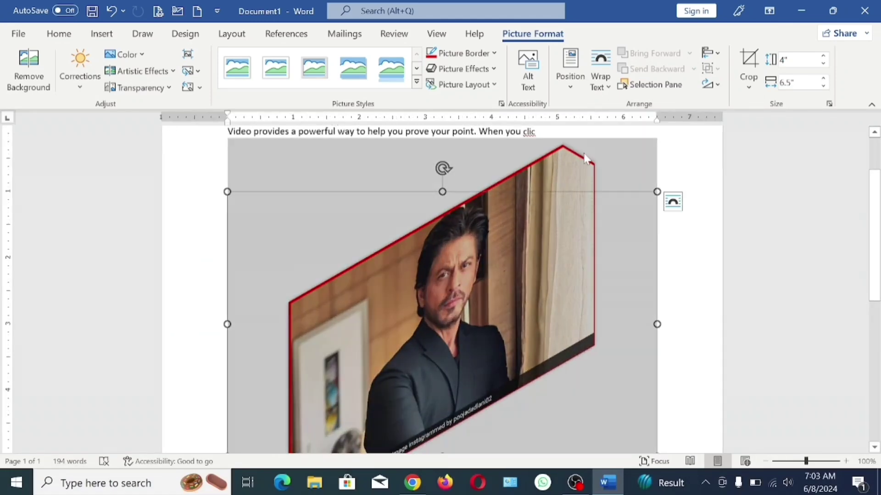
scroll(574, 151, down, 3)
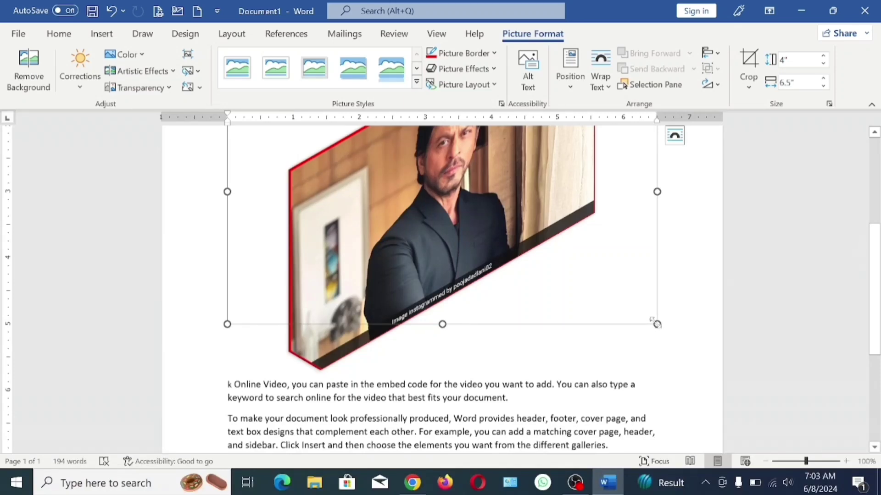
drag(657, 324, 432, 193)
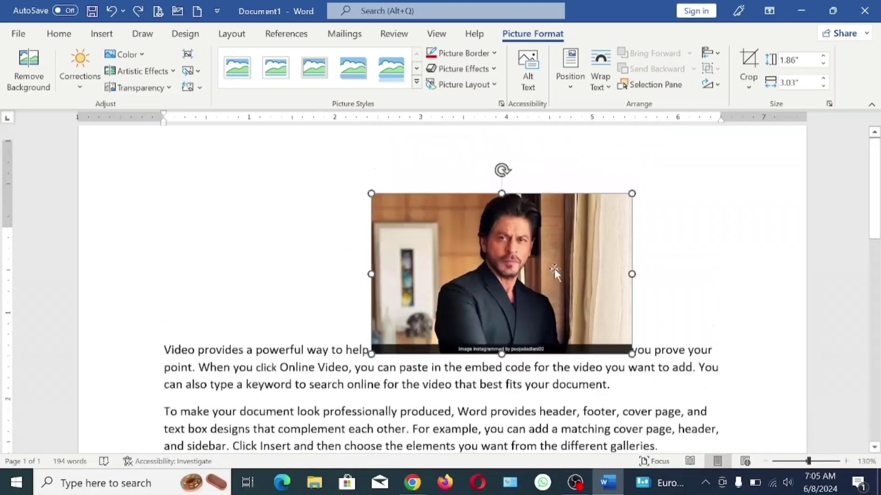
scroll(555, 271, up, 1)
click(278, 307)
scroll(521, 294, down, 2)
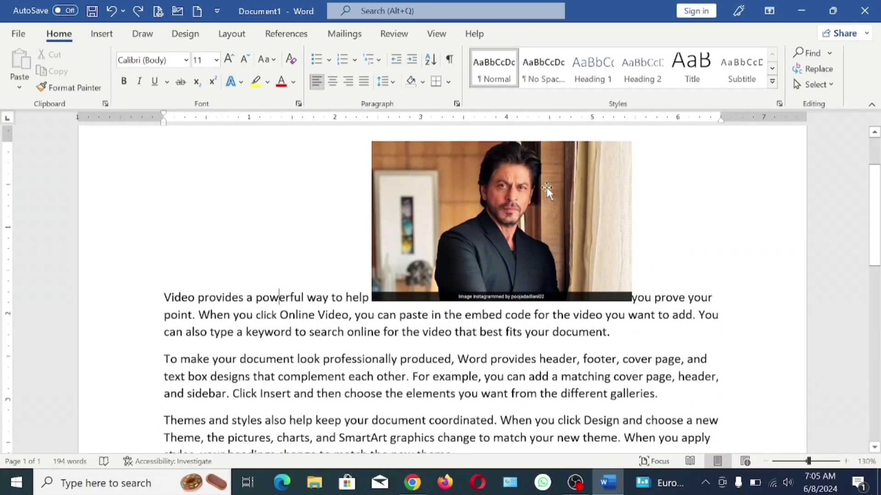
- Set the picture's text wrapping to Square and move it to the middle of the first two paragraphs
click(515, 220)
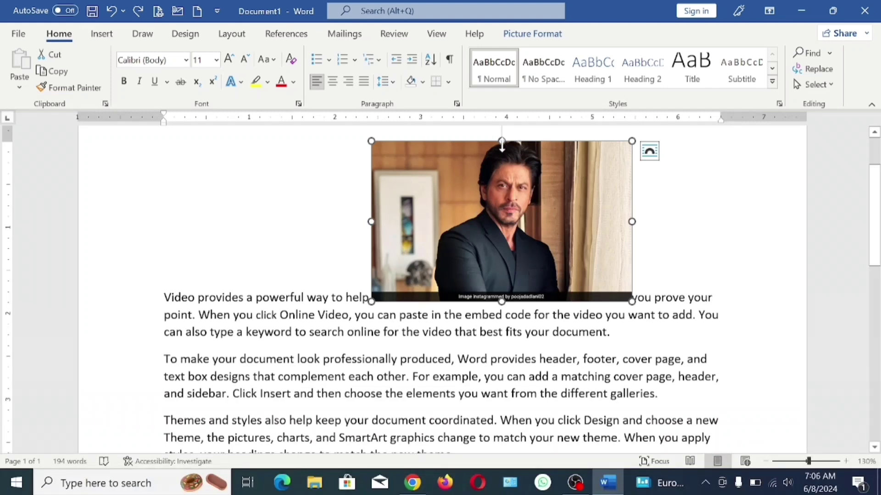
click(541, 34)
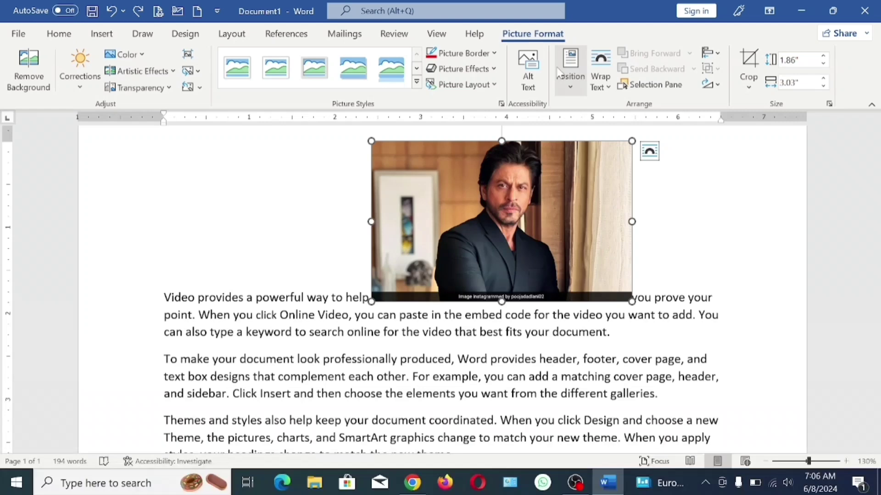
click(610, 82)
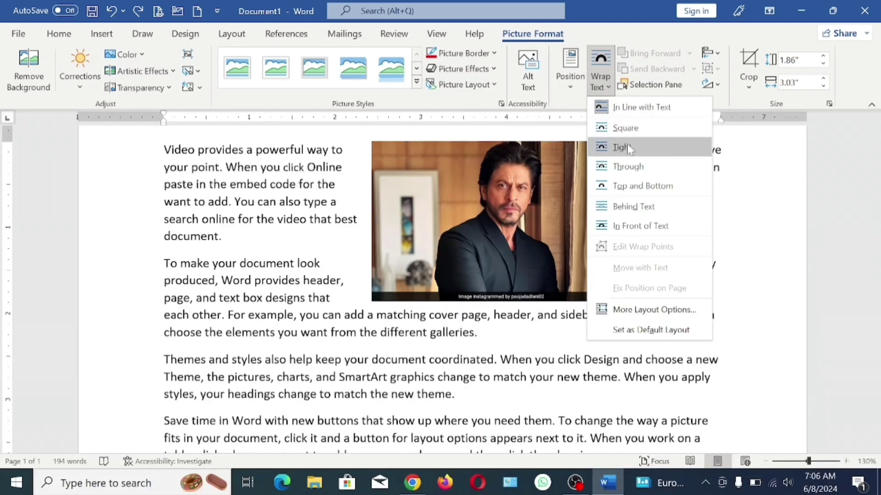
click(633, 138)
drag(609, 196, 502, 368)
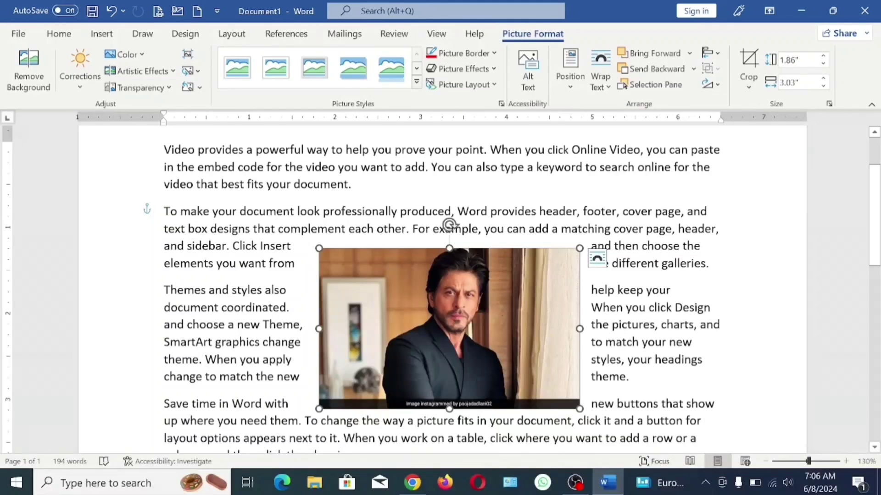
drag(445, 291, 459, 215)
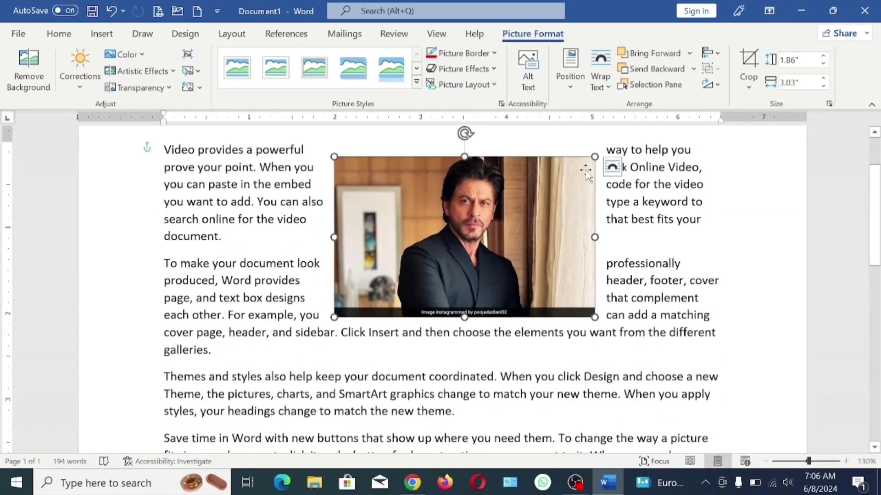
- Preview Behind Text wrapping, keep Square, and move the picture down beside the second and third paragraphs
click(600, 87)
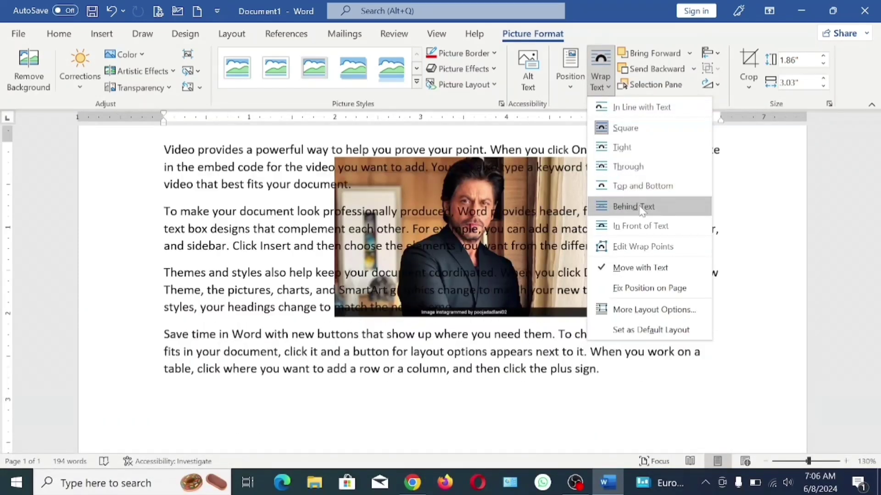
click(625, 128)
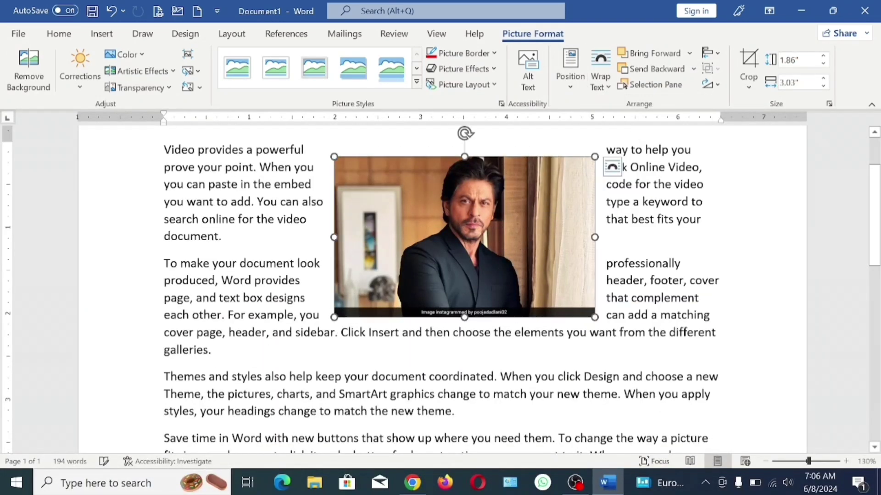
drag(487, 212, 483, 266)
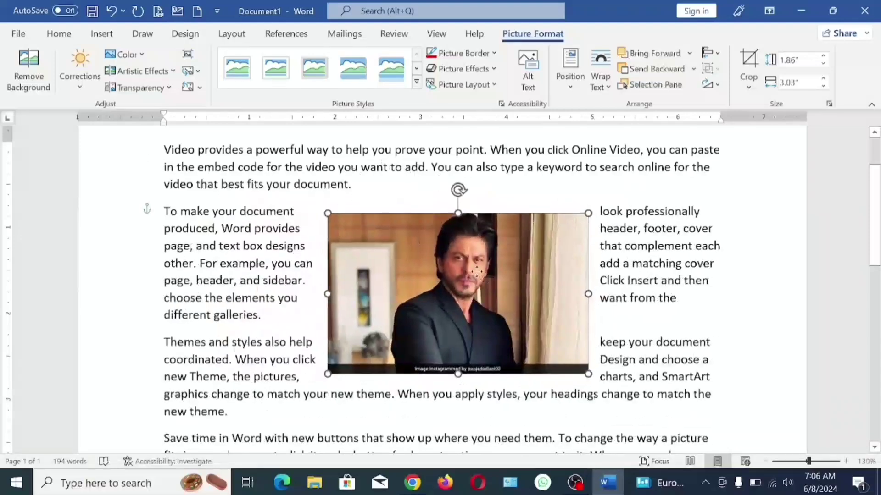
click(608, 67)
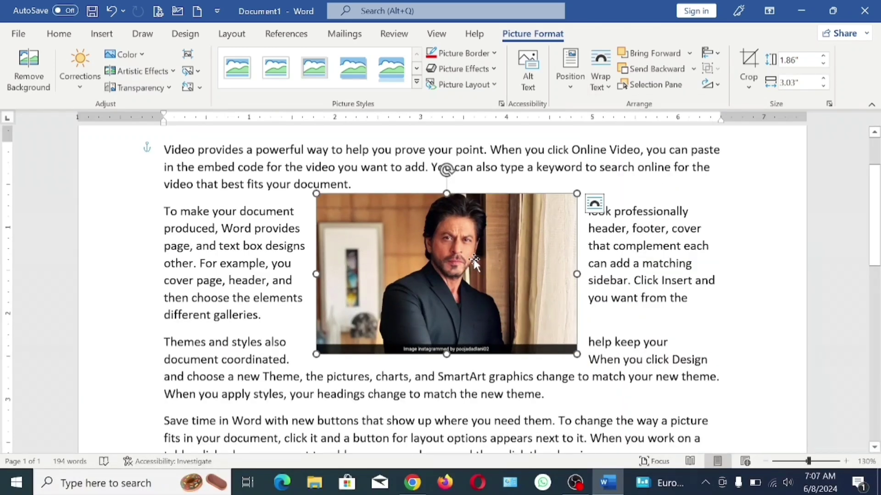
mouse_move(475, 259)
mouse_down()
mouse_move(457, 272)
mouse_move(471, 268)
mouse_up()
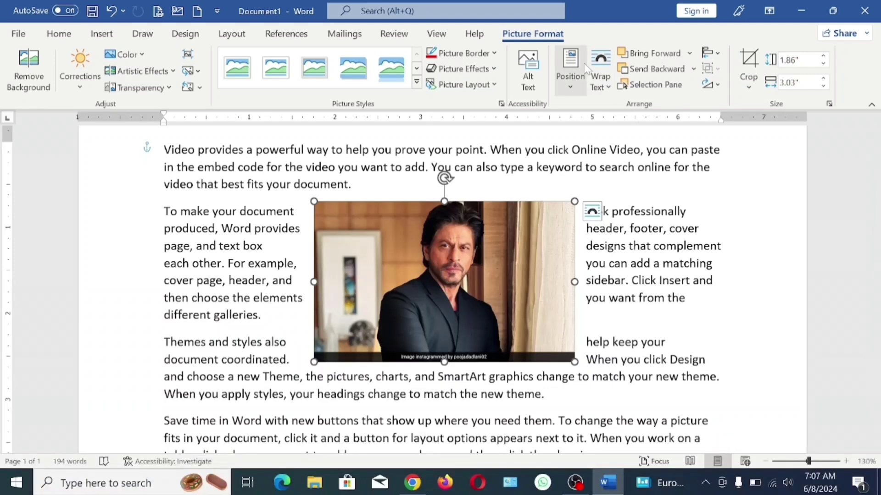
- Set the picture's text wrapping to Behind Text and move the picture slightly up under the paragraphs
click(601, 81)
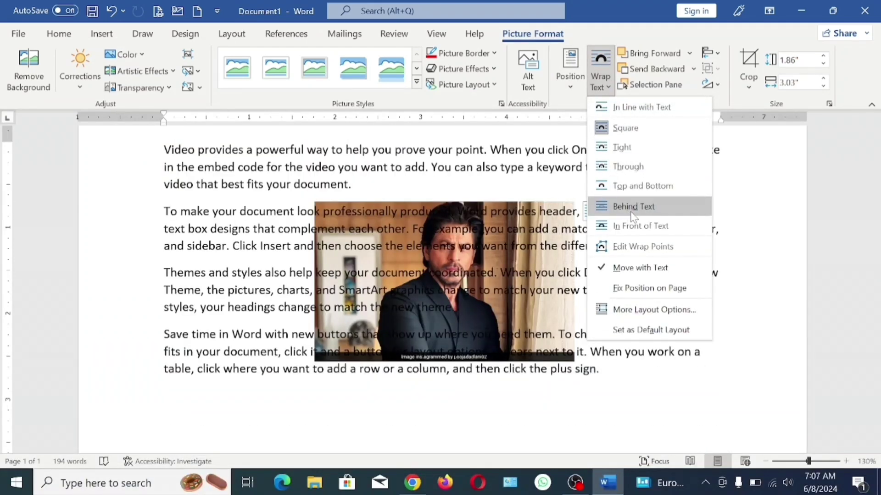
click(632, 210)
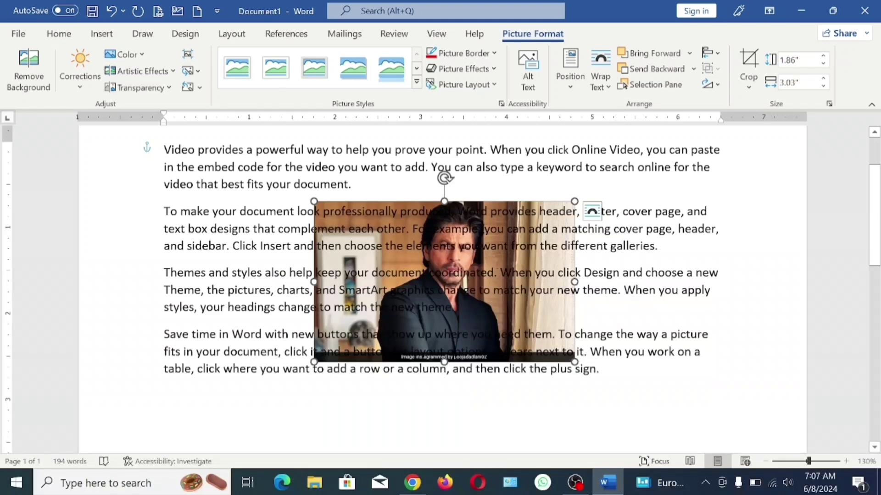
drag(533, 314, 538, 281)
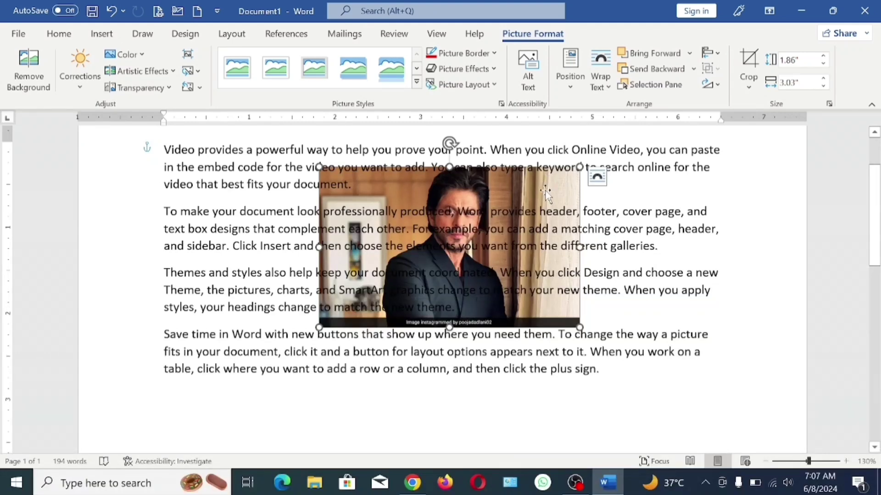
- Set the picture's text wrapping to In Front of Text, preview Square, and move the picture over the middle of the paragraphs
click(600, 73)
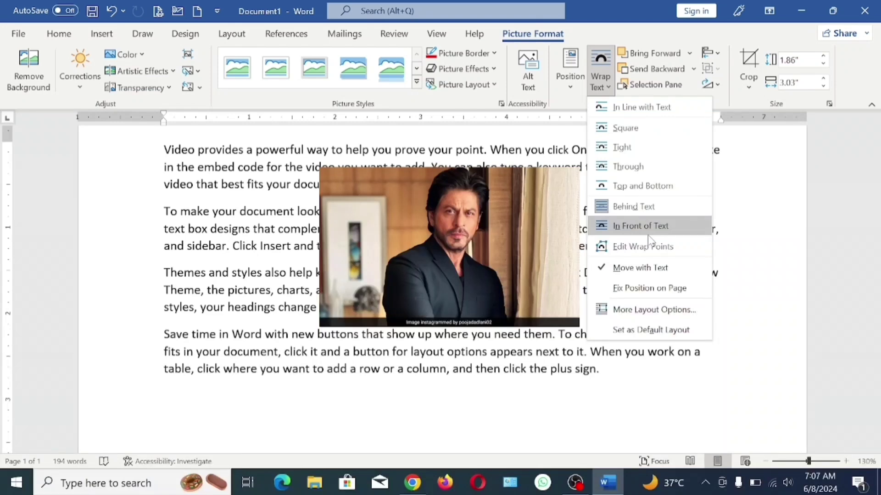
click(648, 236)
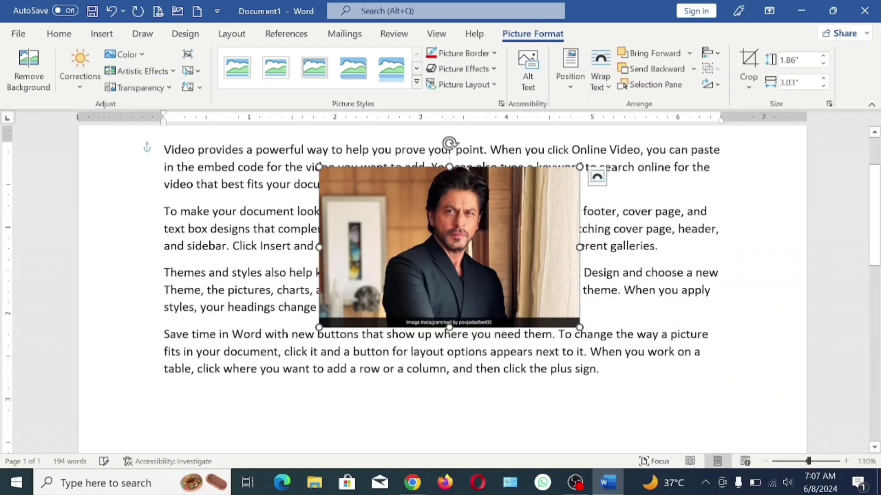
drag(521, 244, 551, 256)
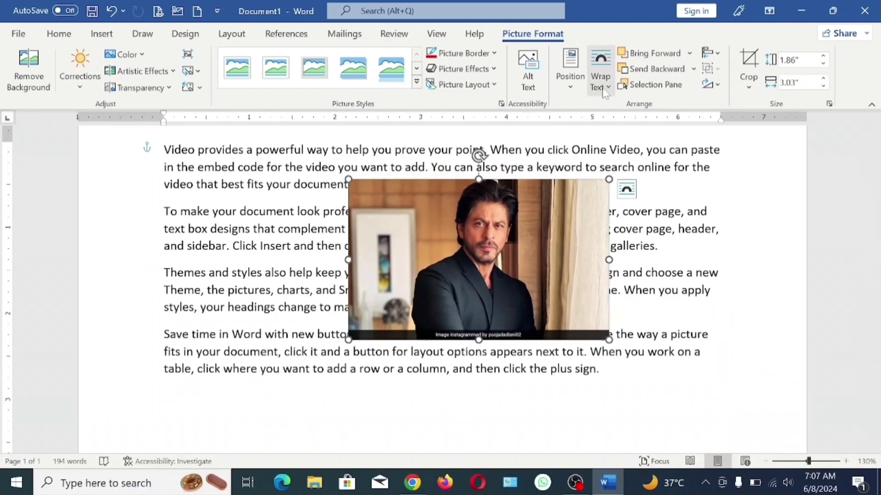
click(600, 75)
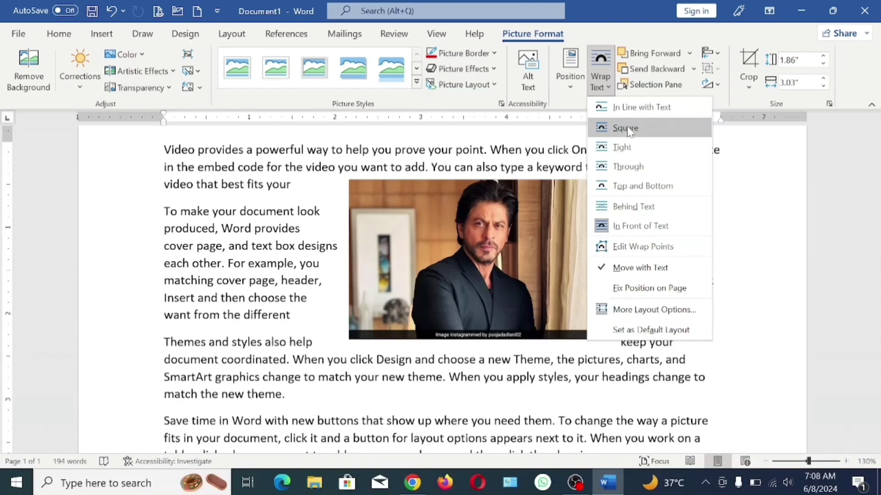
click(780, 154)
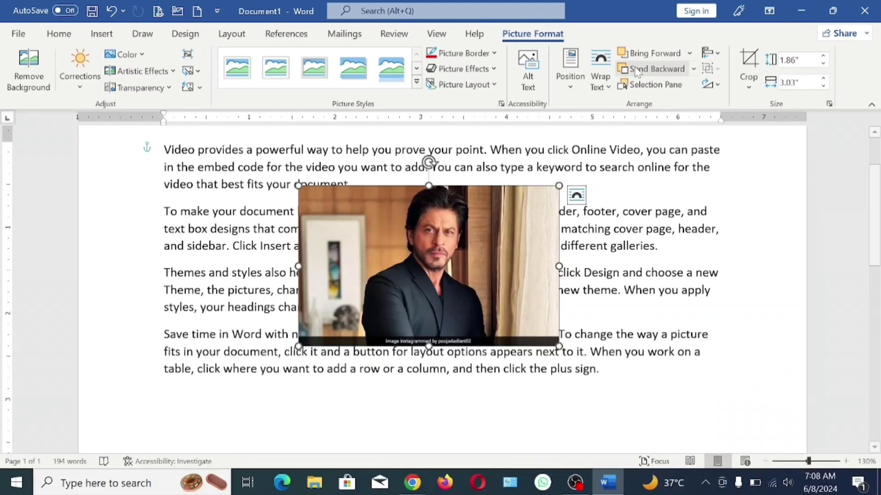
- Crop both sides of the picture around the man to about 1.39" wide
click(749, 62)
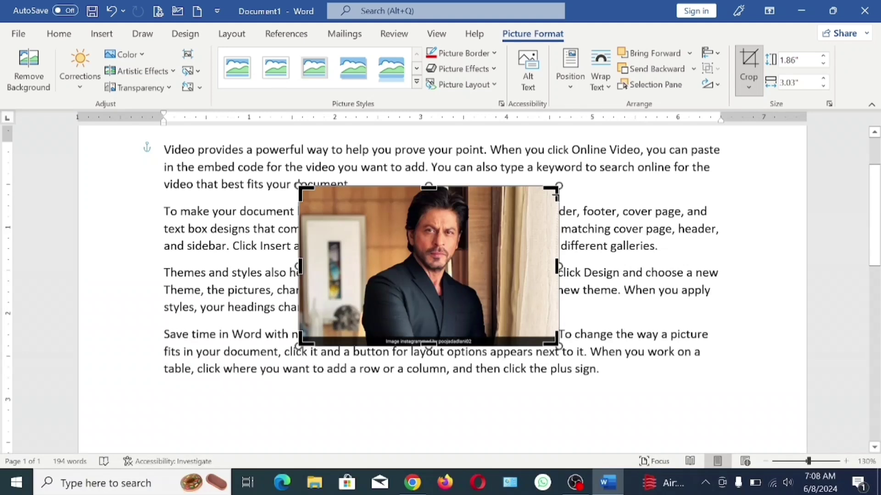
mouse_move(552, 189)
mouse_down()
mouse_move(510, 196)
mouse_move(486, 191)
mouse_move(486, 179)
mouse_move(483, 188)
mouse_up()
drag(299, 188, 363, 187)
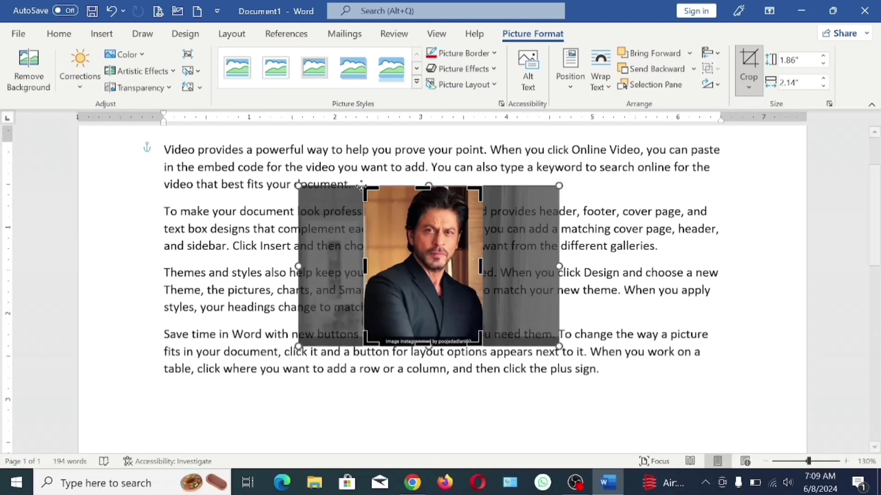
click(357, 182)
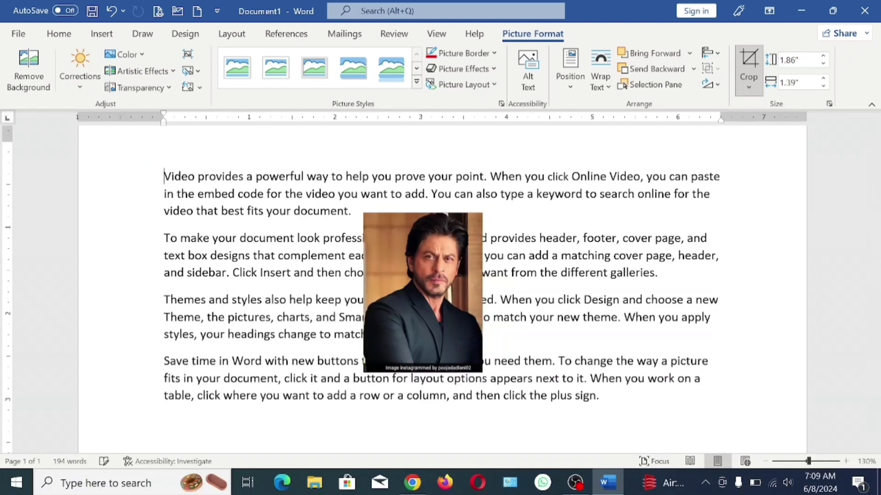
- Move the cropped picture to the right end of the first two paragraphs and shrink it to about 1.44" high by 1.07" wide
click(447, 302)
drag(428, 314, 638, 256)
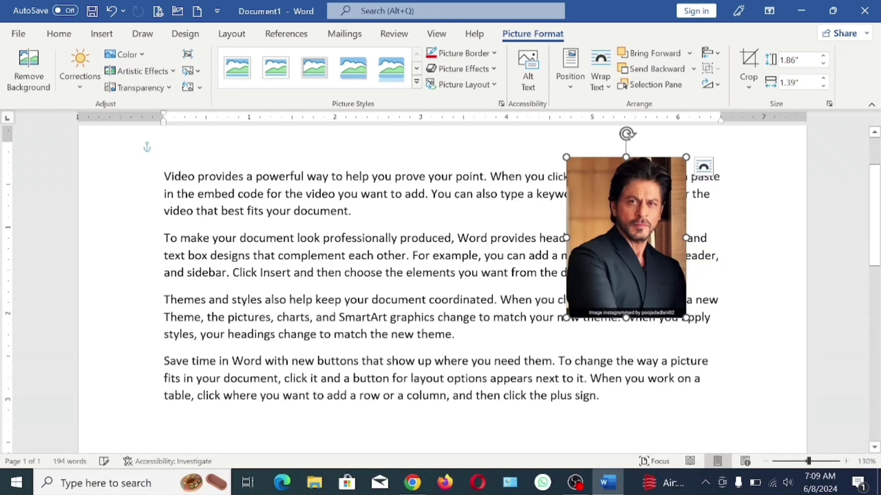
drag(564, 319, 593, 281)
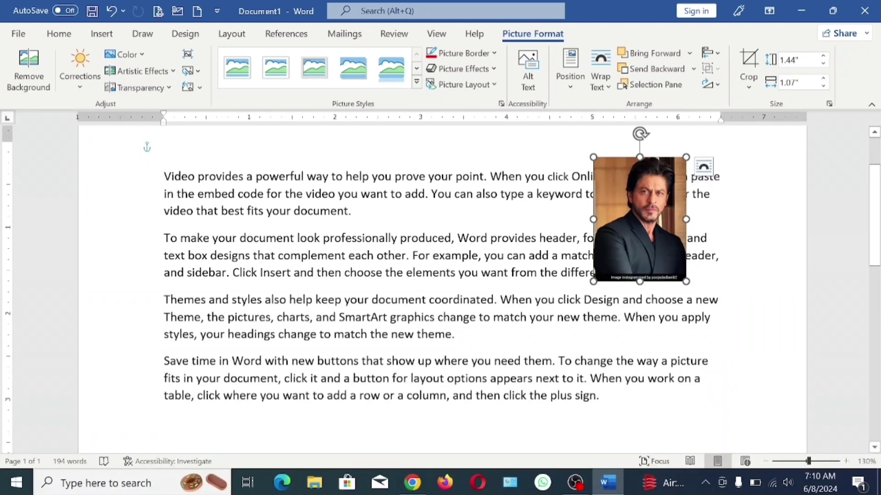
- Delete all the text and the picture from the document
click(174, 156)
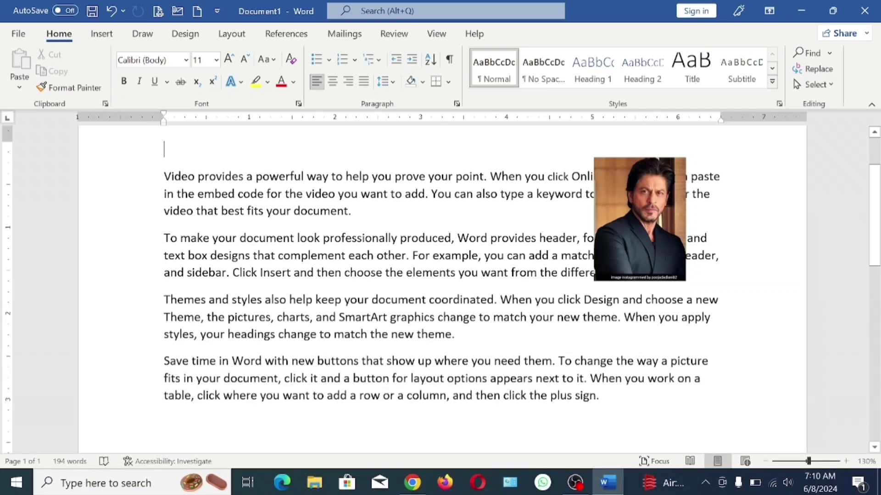
key(ctrl+a)
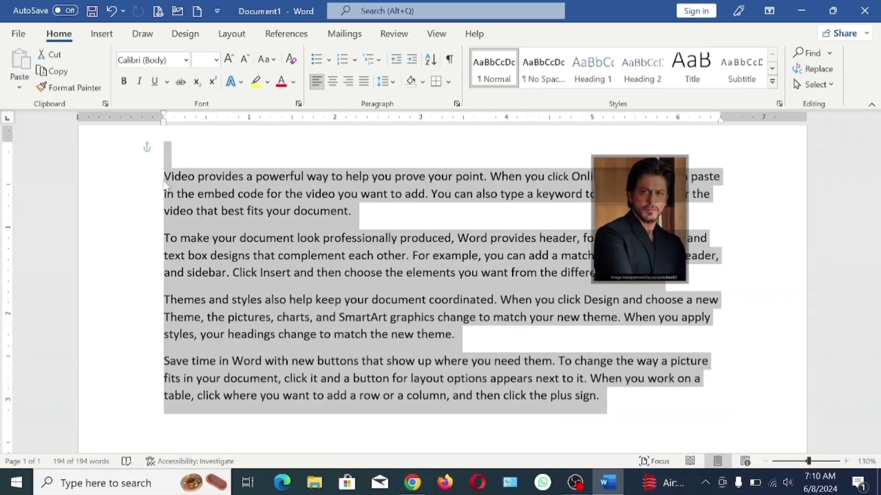
key(Delete)
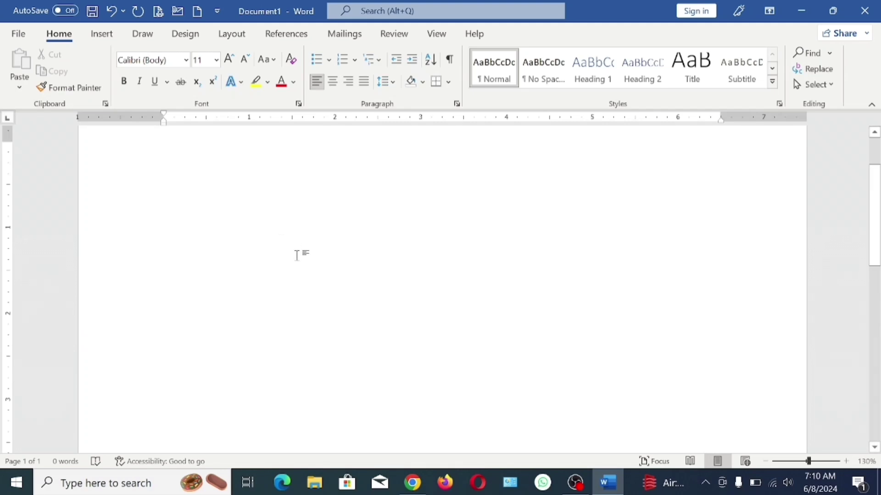
- Insert the picture whose file name starts with shah-rukh-khan-is-not-doing-the-remake from the device's Desktop folder
scroll(296, 255, up, 1)
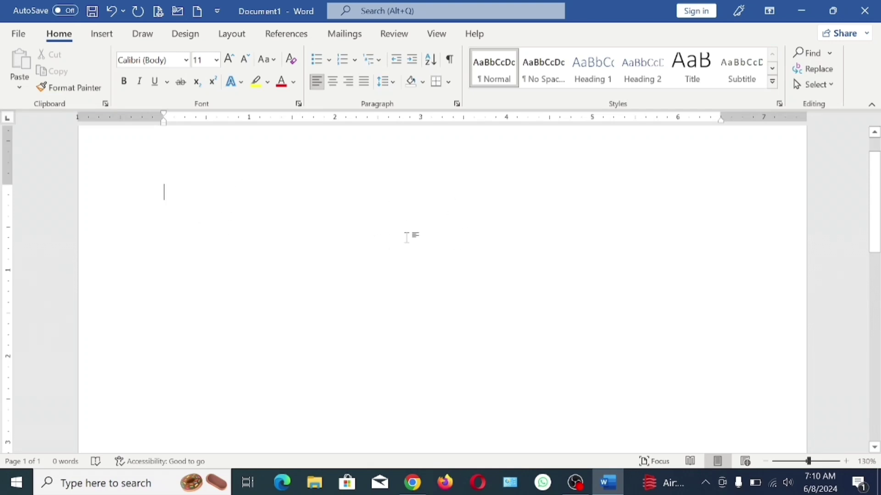
scroll(408, 232, up, 1)
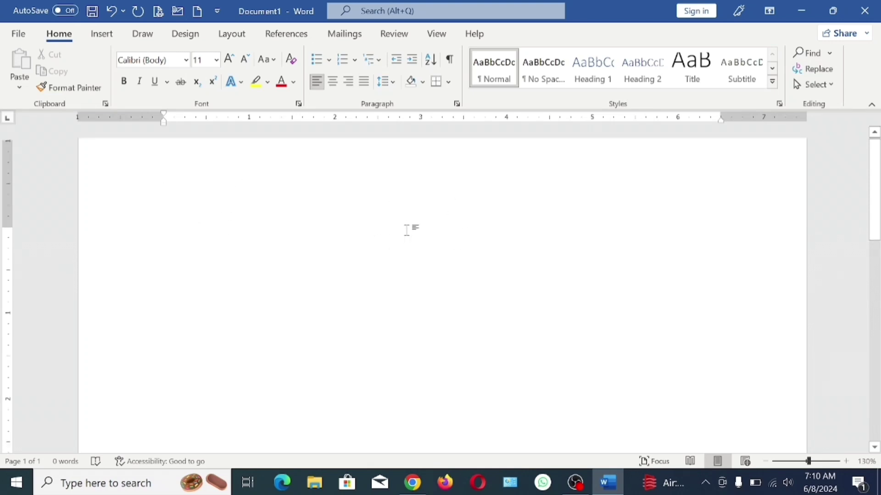
click(101, 34)
click(141, 83)
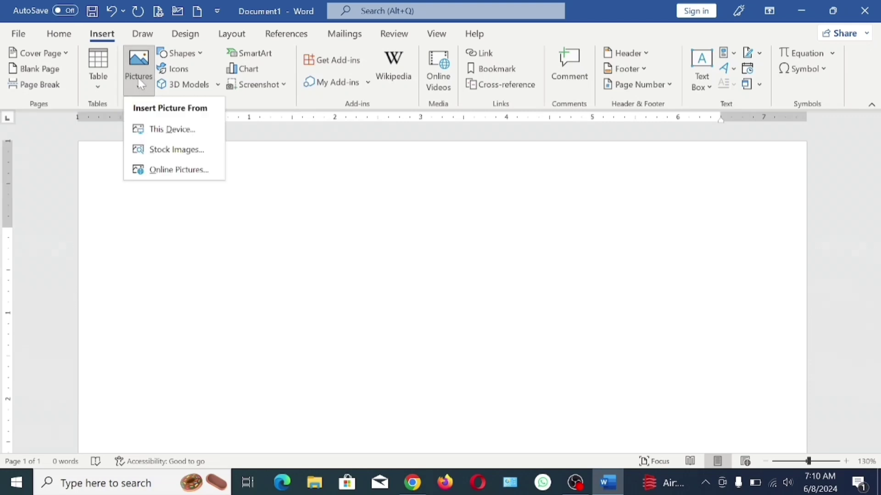
click(179, 128)
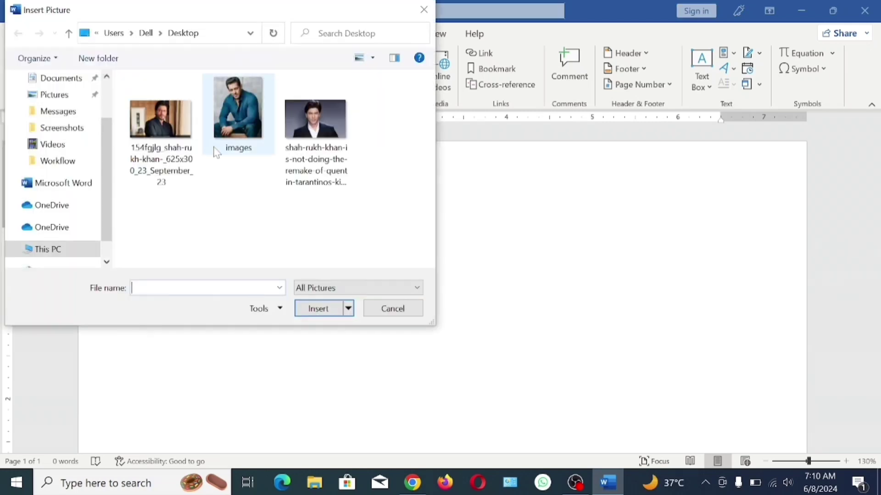
click(320, 136)
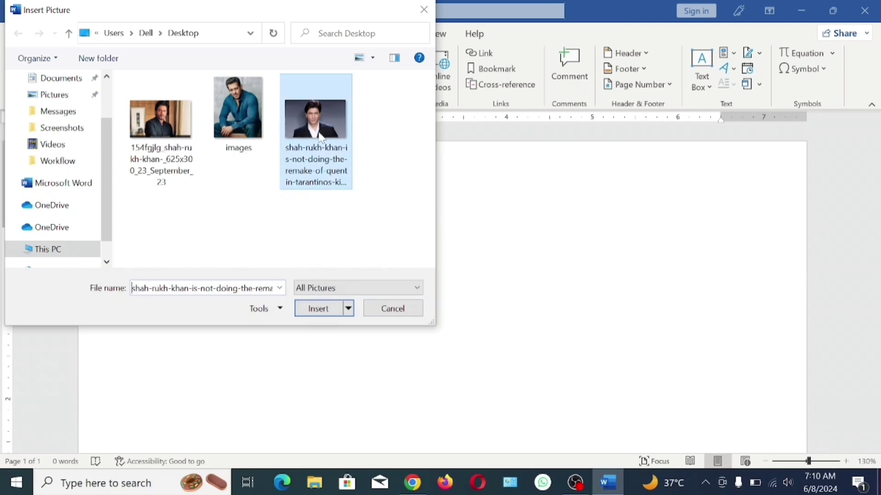
click(321, 317)
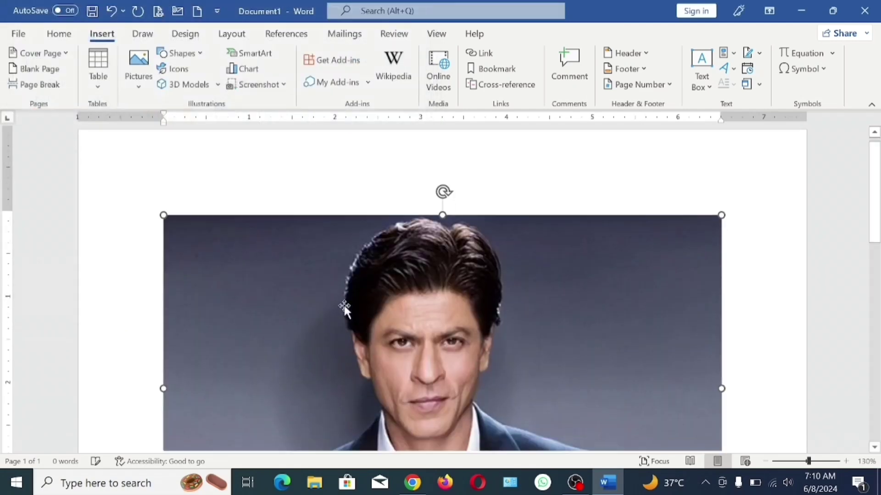
- Set the inserted picture's height to 1.8", set its width to 1.4", and deselect it
scroll(443, 308, down, 5)
scroll(598, 330, up, 4)
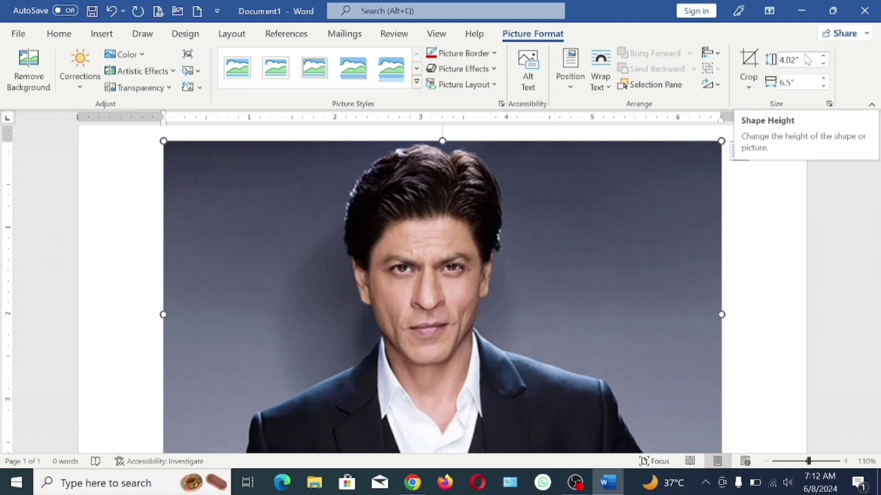
click(803, 63)
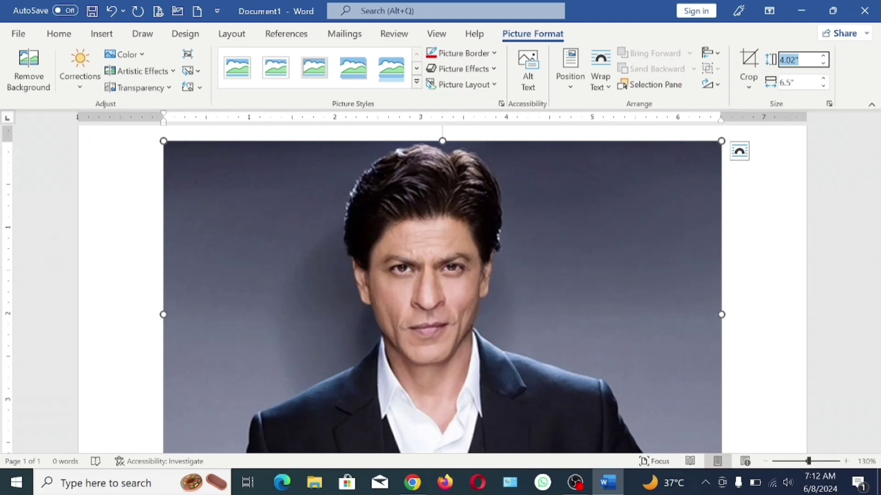
text(1.8)
key(Tab)
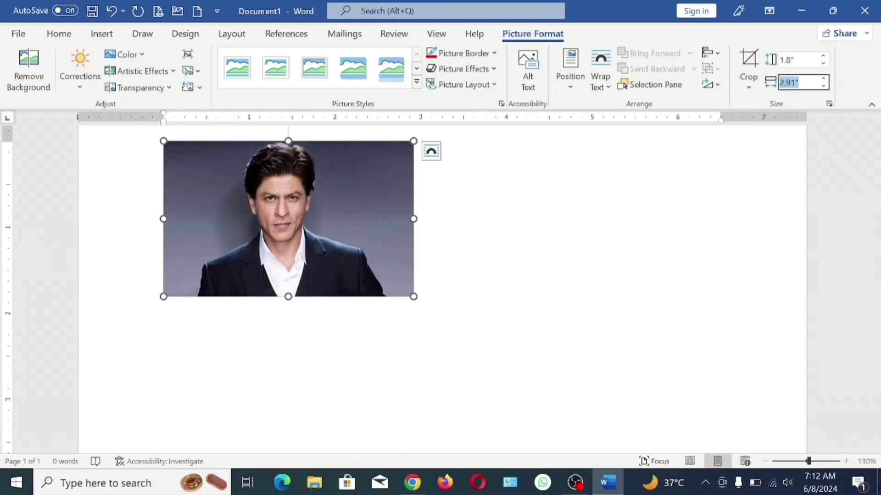
text(1.4)
key(Return)
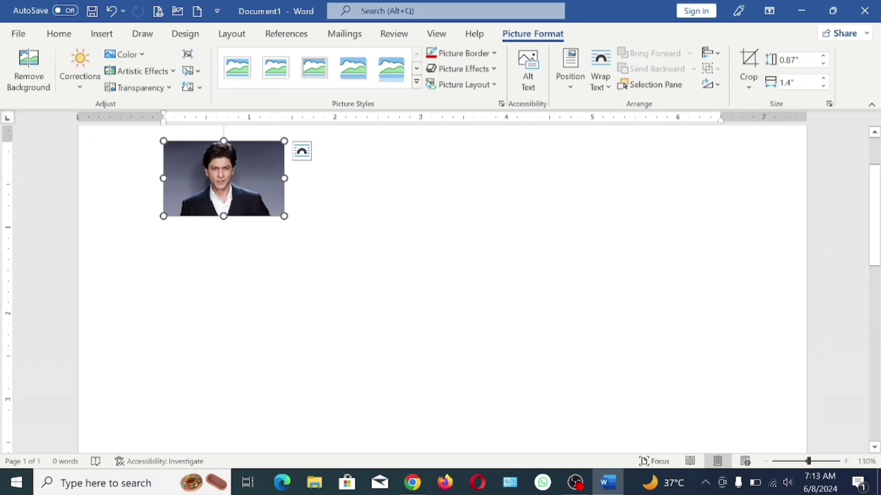
click(342, 220)
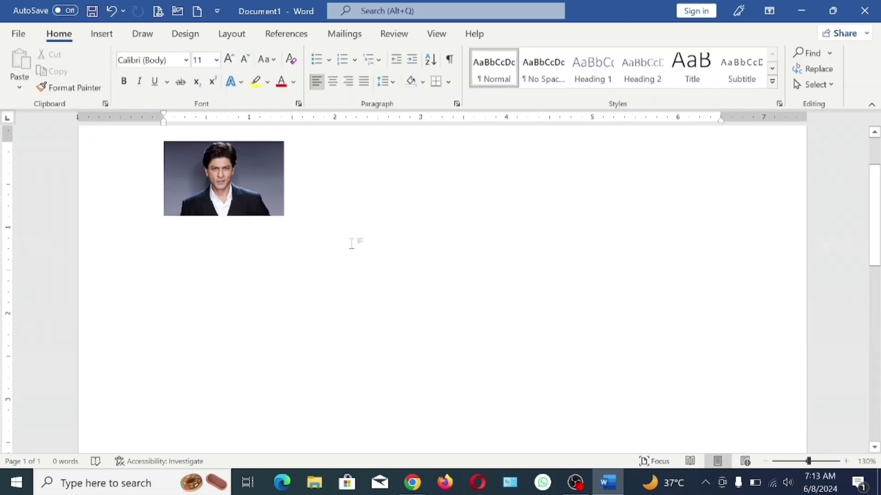
- Crop the left and right sides of the picture to a portrait about 0.86" high by 0.67" wide
scroll(351, 243, up, 19)
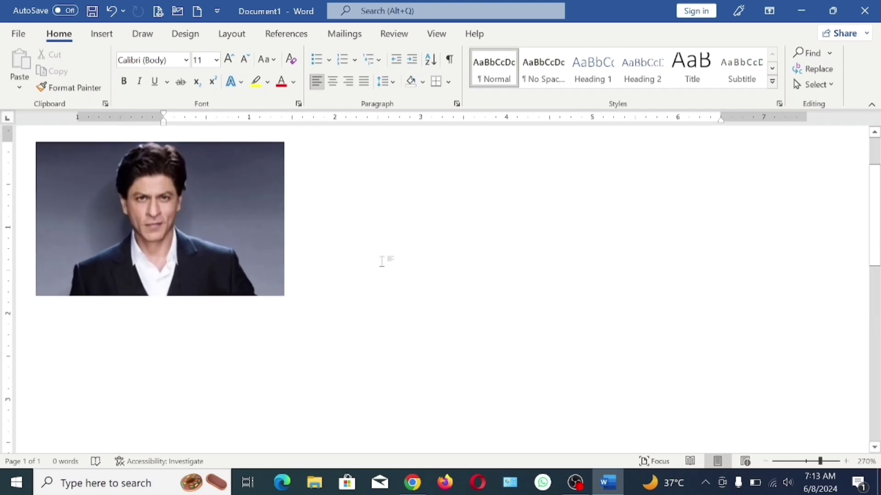
drag(417, 444, 362, 453)
click(326, 257)
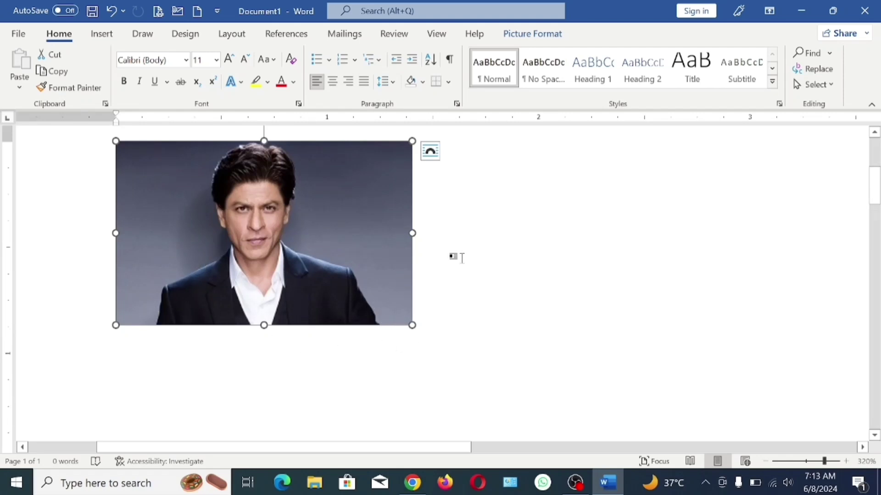
click(537, 33)
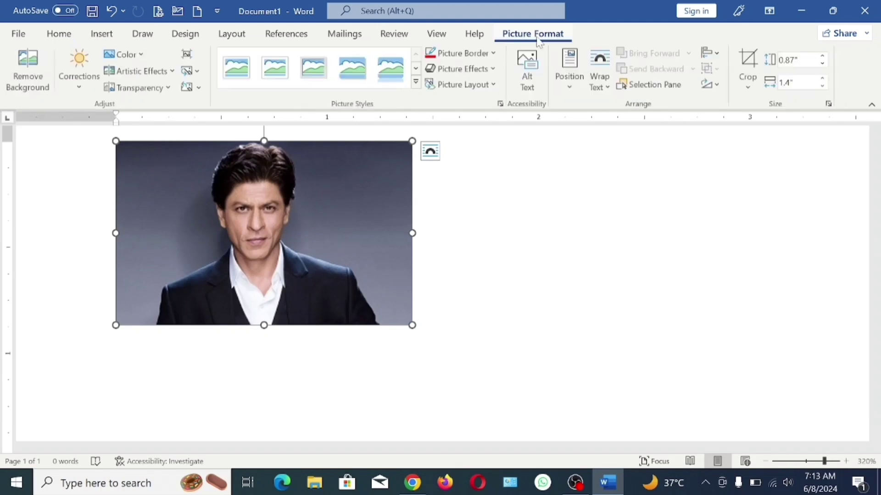
click(747, 64)
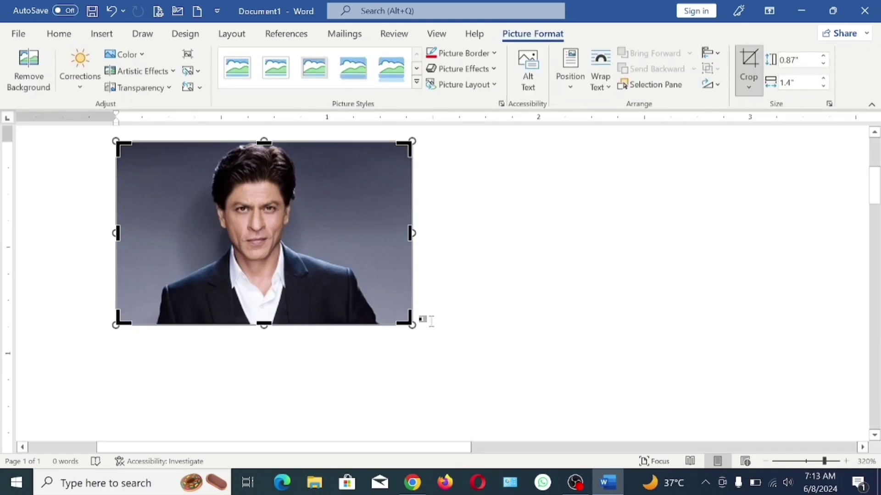
drag(408, 322, 379, 327)
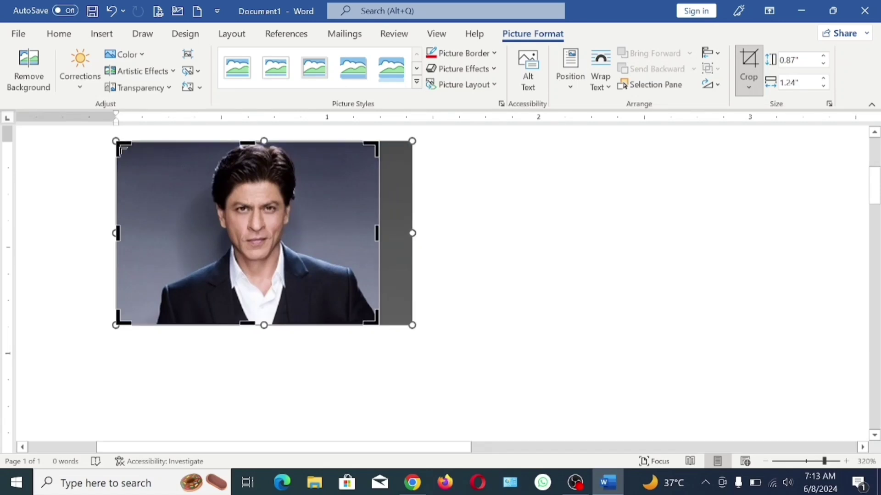
drag(122, 147, 191, 136)
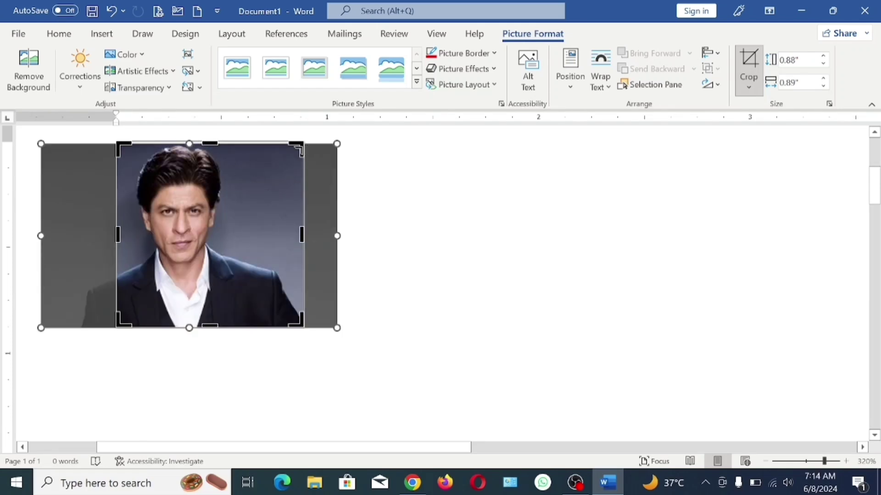
drag(301, 144, 257, 146)
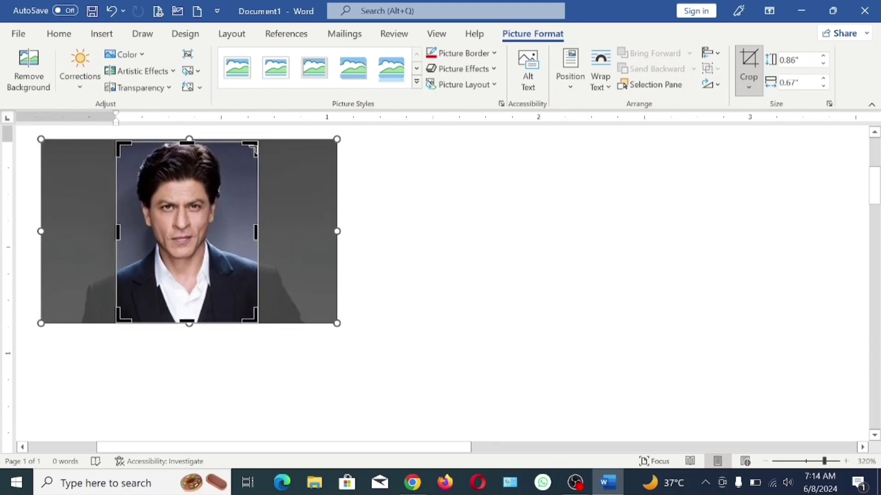
text(\)
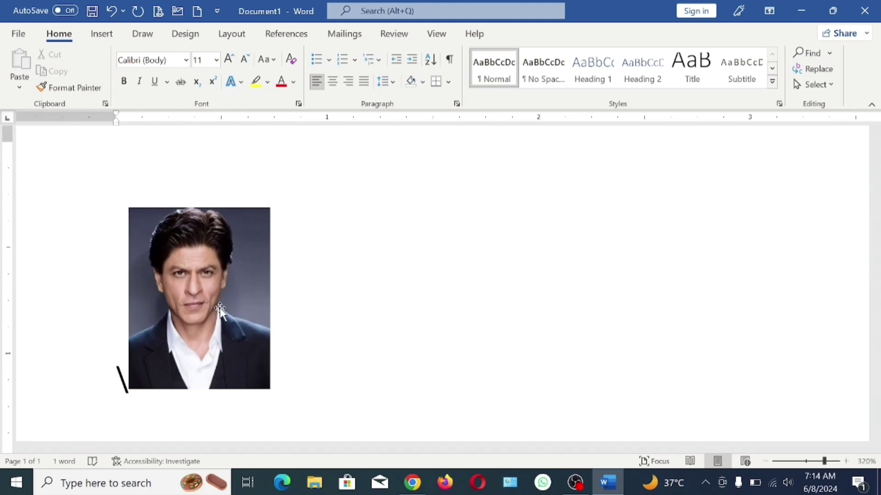
- Add a black border around the cropped portrait and deselect it
click(219, 307)
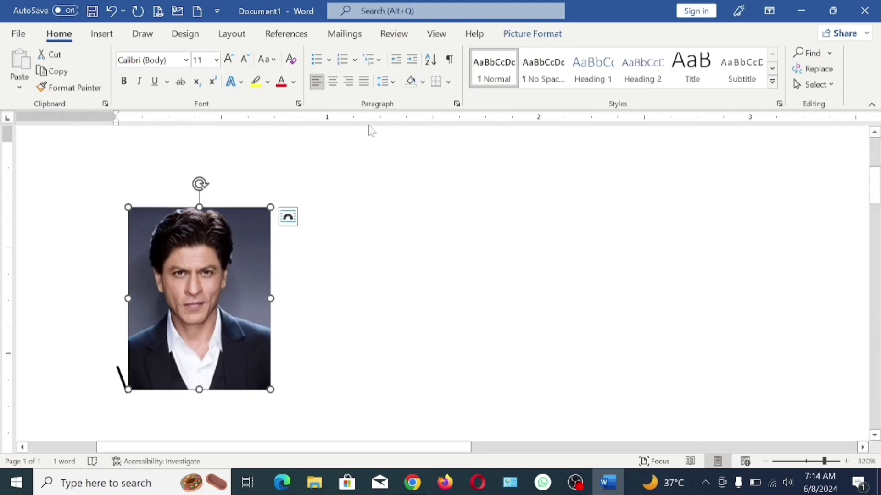
click(531, 37)
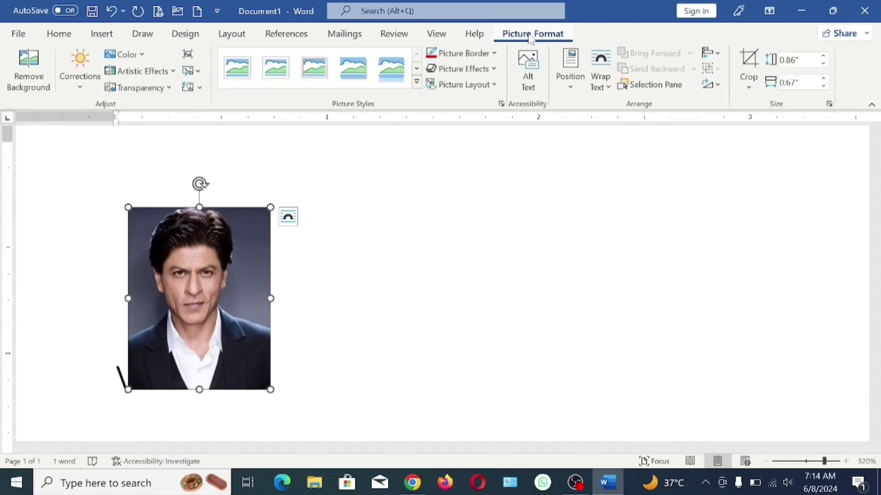
click(466, 54)
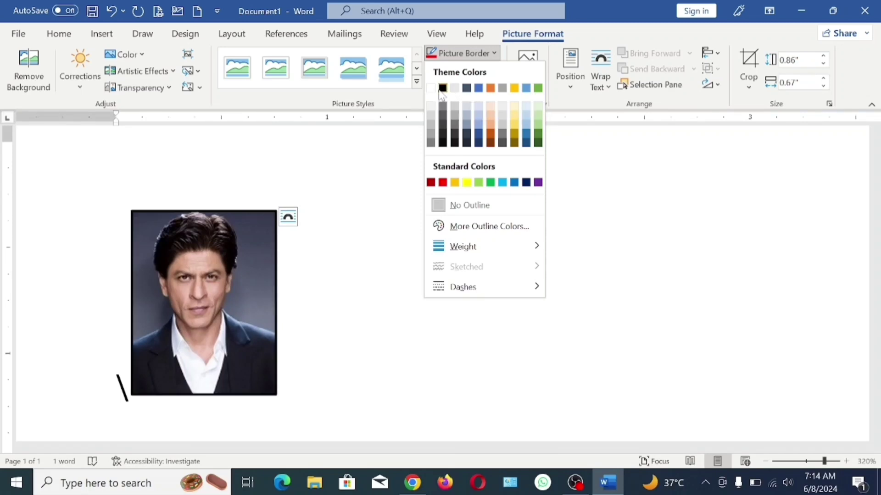
click(439, 90)
click(374, 317)
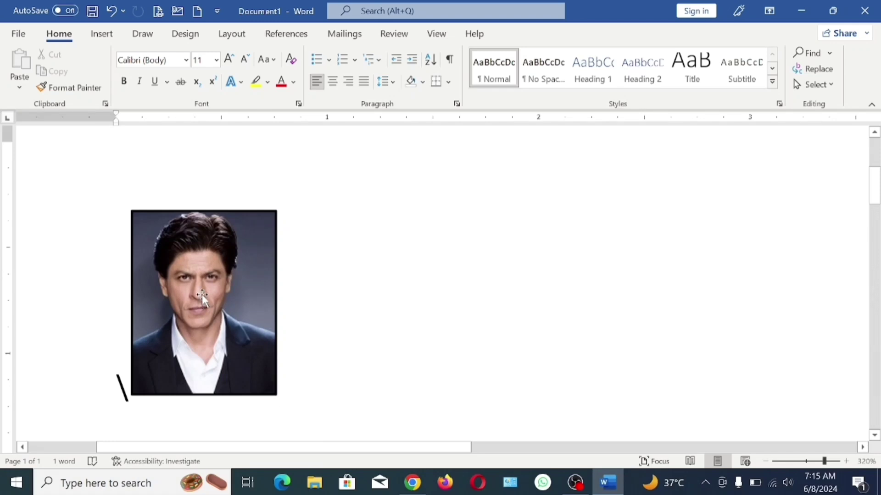
- Try to move the bordered portrait around the page while it is still in line with text
ctrl+scroll(202, 295, down, 13)
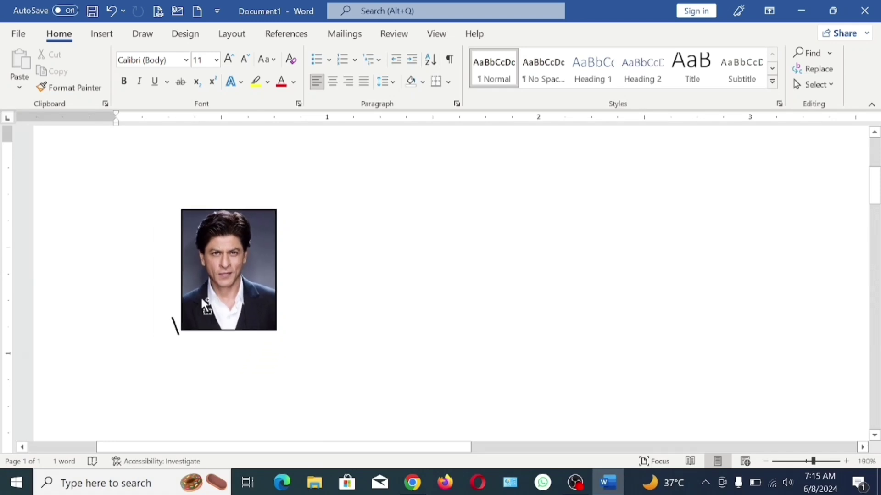
ctrl+scroll(200, 296, down, 9)
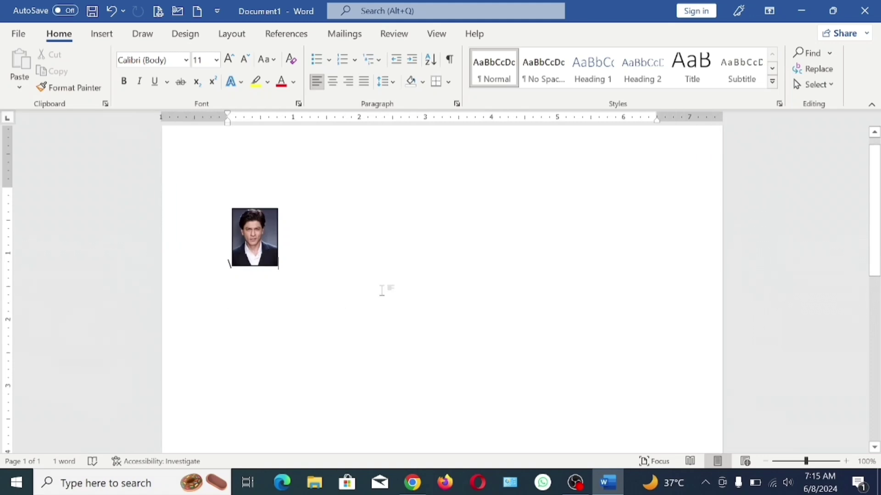
click(263, 237)
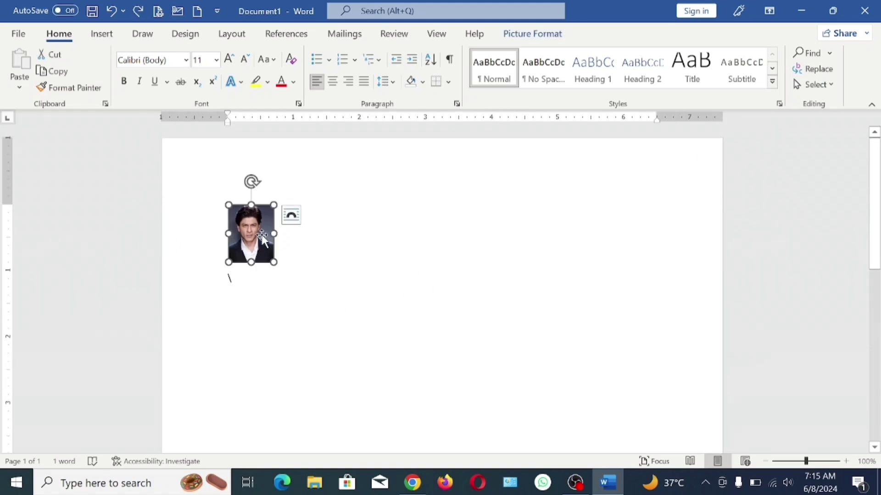
drag(262, 235, 236, 232)
key(Left)
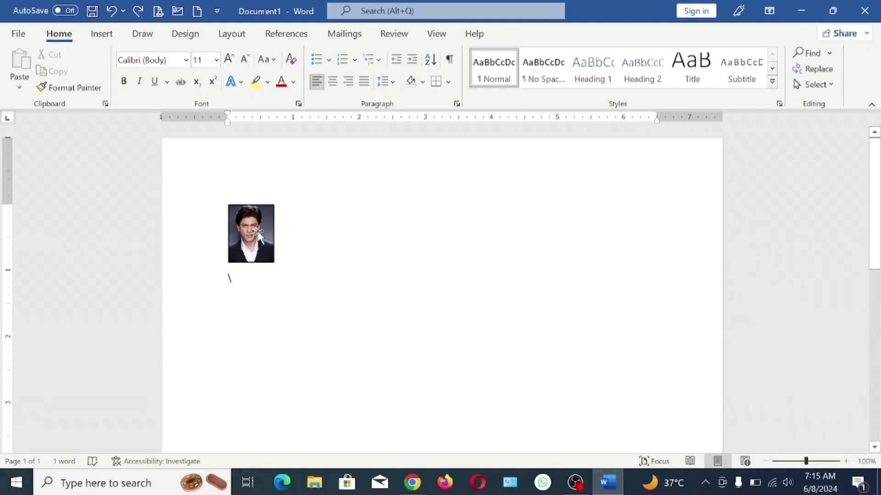
double_click(258, 235)
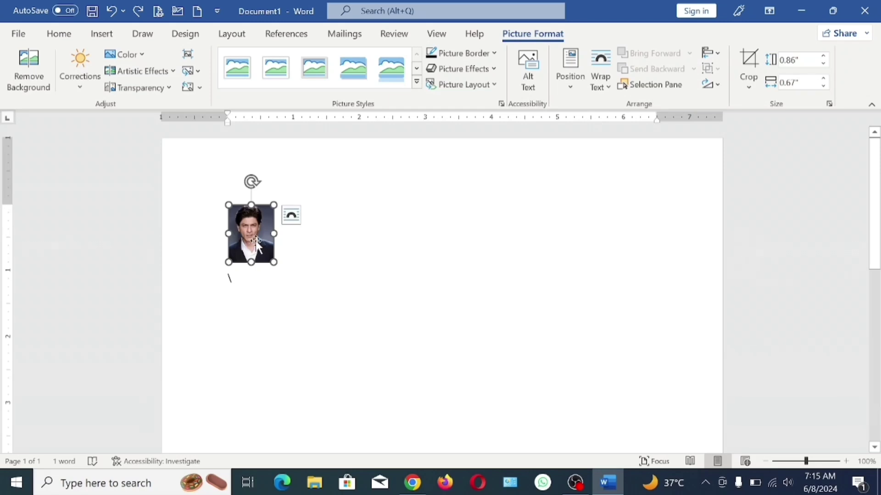
drag(255, 242, 271, 299)
drag(249, 262, 321, 250)
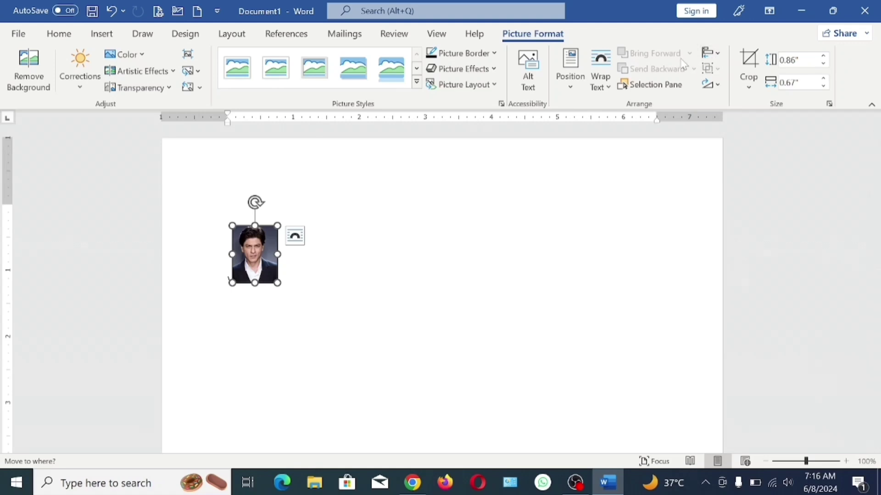
- Set the portrait's text wrapping to Square and place it at the left edge of the page, level with the first line
click(602, 91)
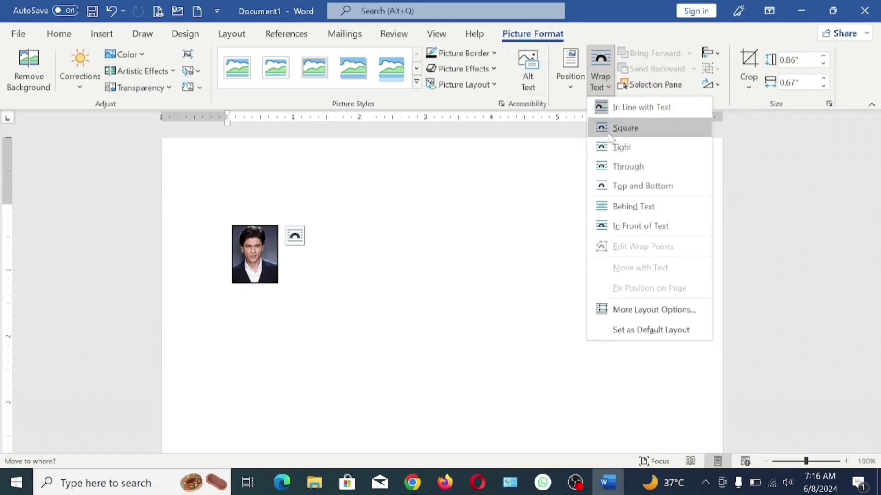
click(609, 133)
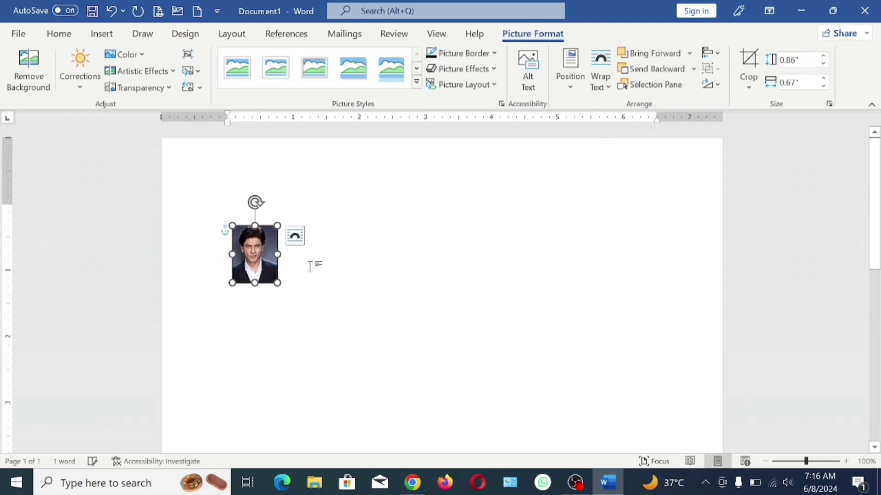
drag(266, 257, 198, 208)
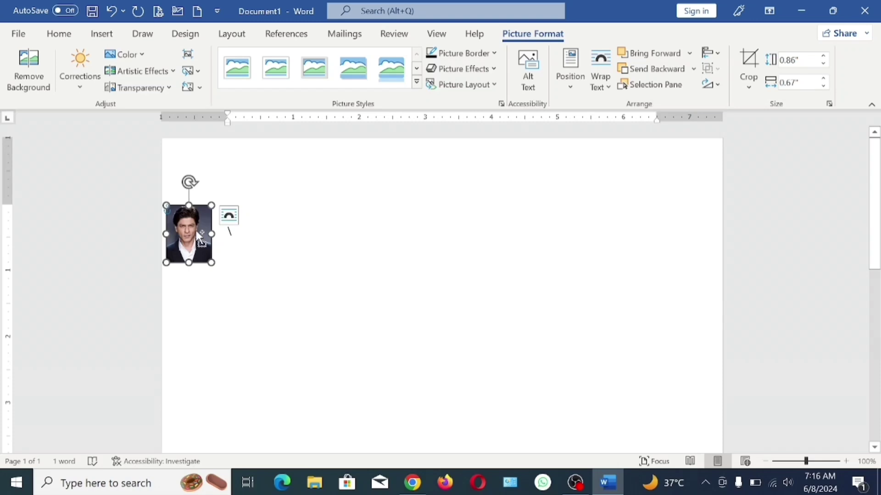
- Duplicate the portrait into a horizontal row of five and nudge the fourth and fifth copies slightly left
drag(197, 231, 355, 242)
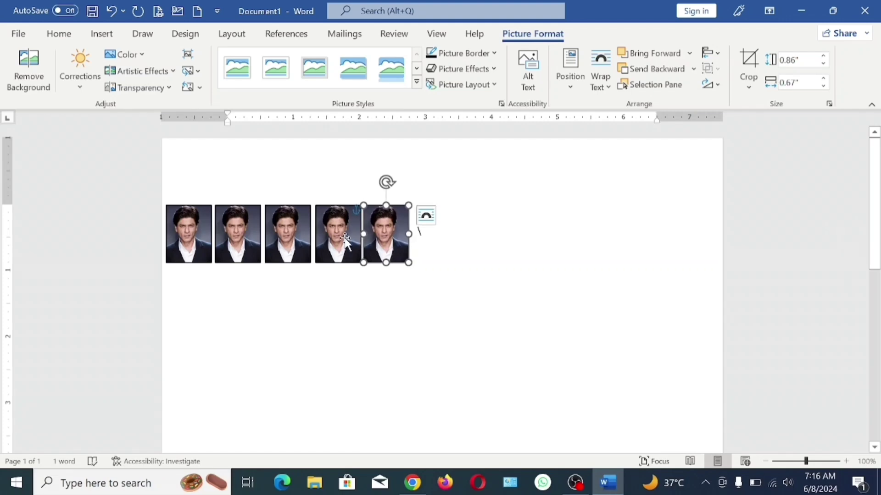
click(344, 239)
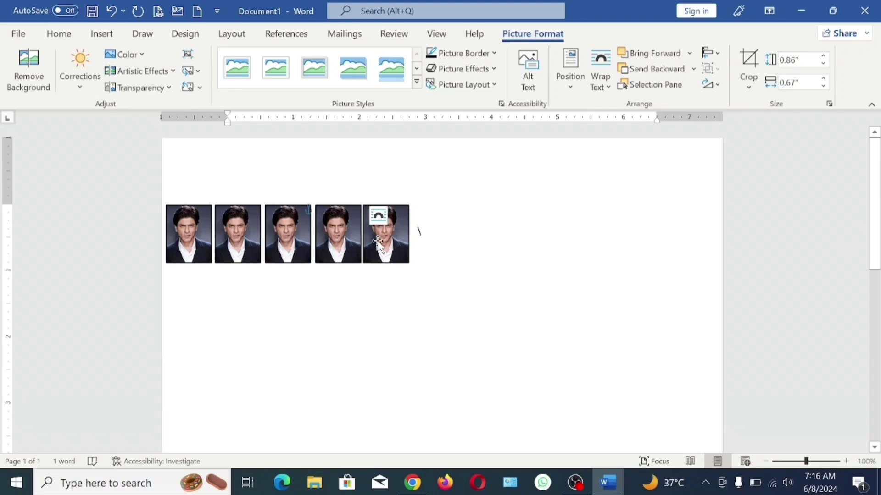
click(418, 293)
click(349, 244)
key(ctrl+Left)
key(ctrl+Left)
key(ctrl+Left)
key(ctrl+Left)
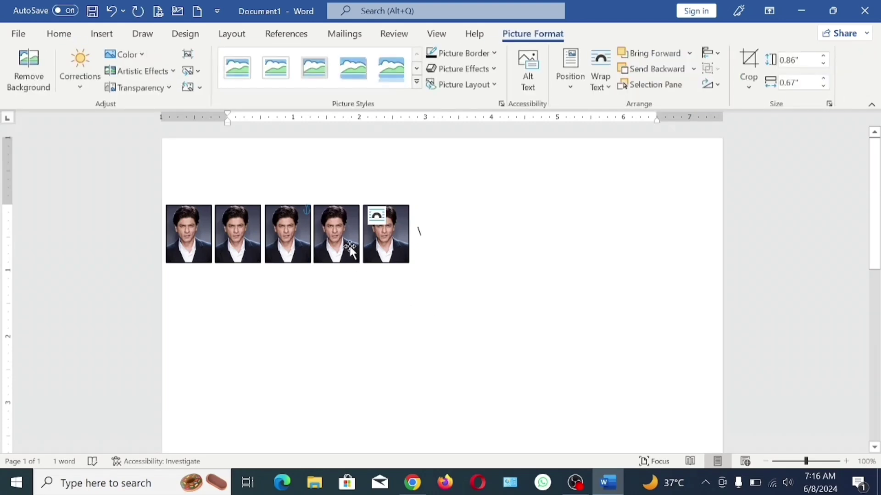
click(379, 244)
key(ctrl+Left)
key(ctrl+Left)
key(ctrl+Left)
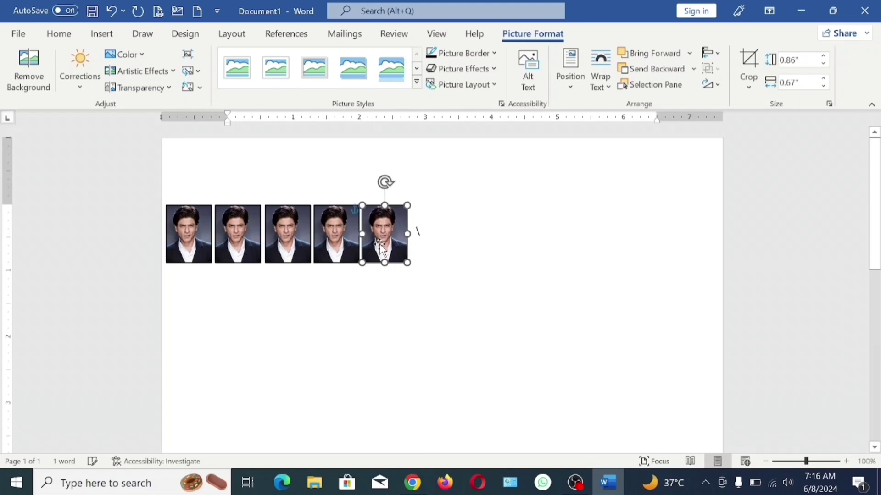
- Nudge the third, fourth and fifth portraits slightly left to even out the gaps in the row
click(284, 235)
key(ctrl+Left)
key(ctrl+Left)
key(ctrl+Left)
key(ctrl+Left)
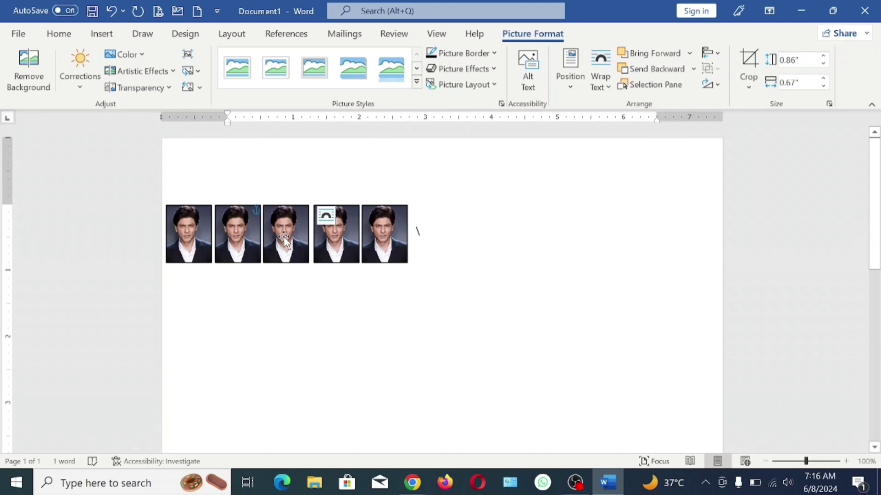
click(330, 232)
key(ctrl+Left)
key(ctrl+Left)
key(ctrl+Left)
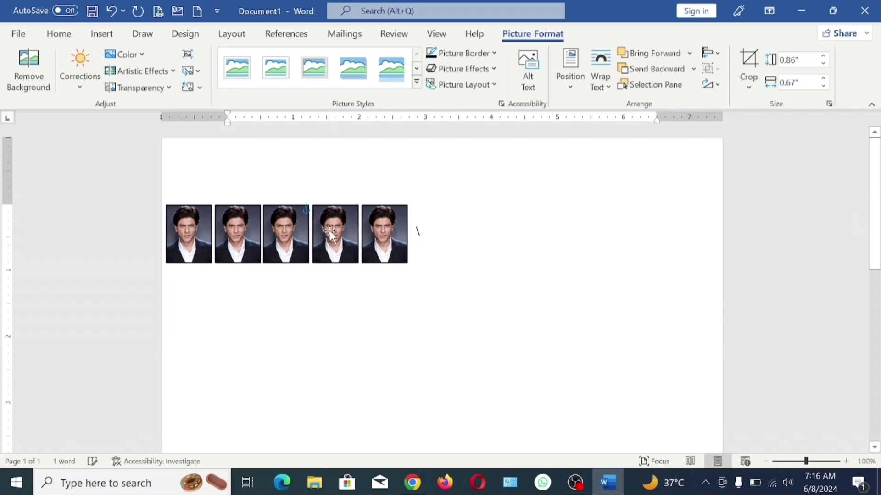
key(ctrl+Left)
key(ctrl+Left)
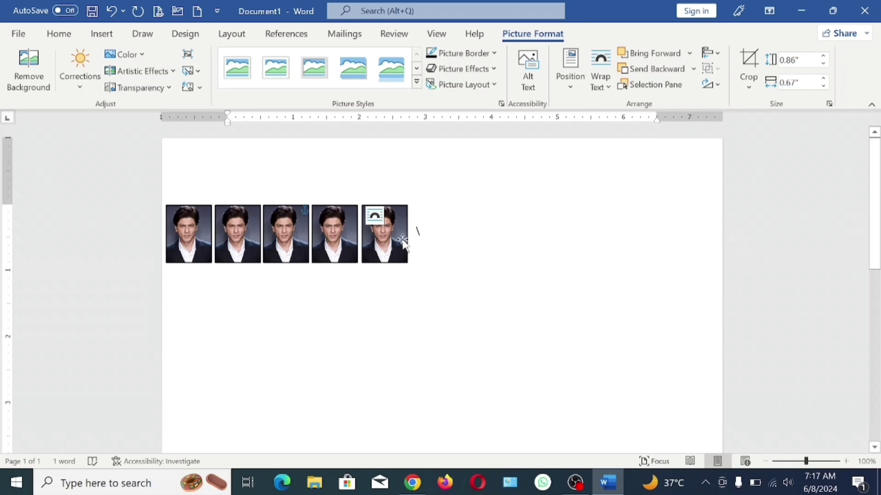
click(403, 242)
key(ctrl+Left)
key(ctrl+Left)
key(ctrl+Left)
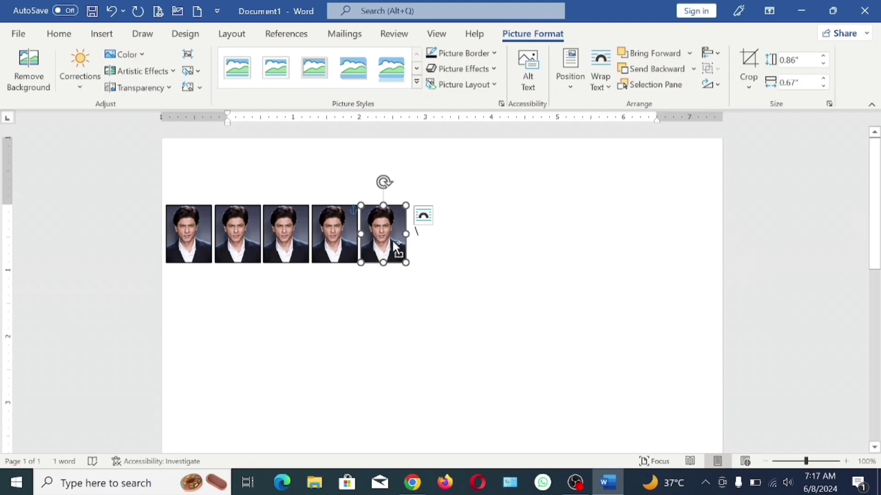
- Extend the row across the page with six more copies of the portrait, making eleven in total
drag(394, 245, 513, 243)
click(479, 239)
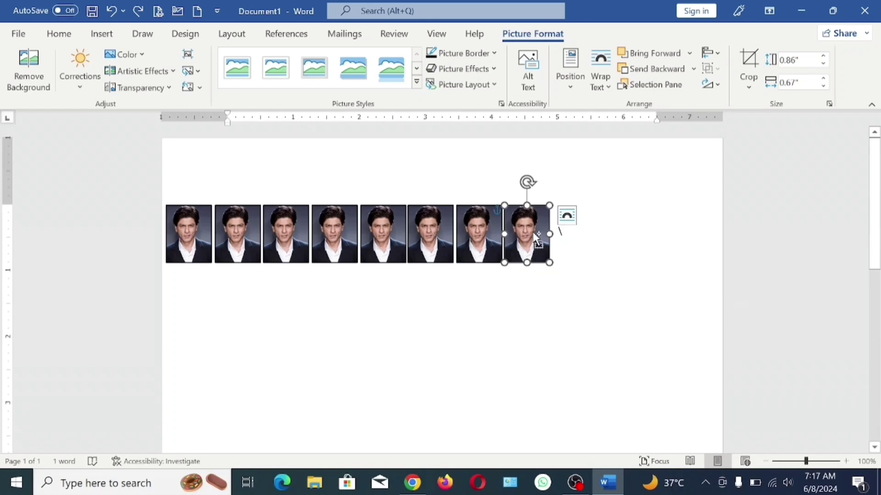
drag(532, 232, 561, 234)
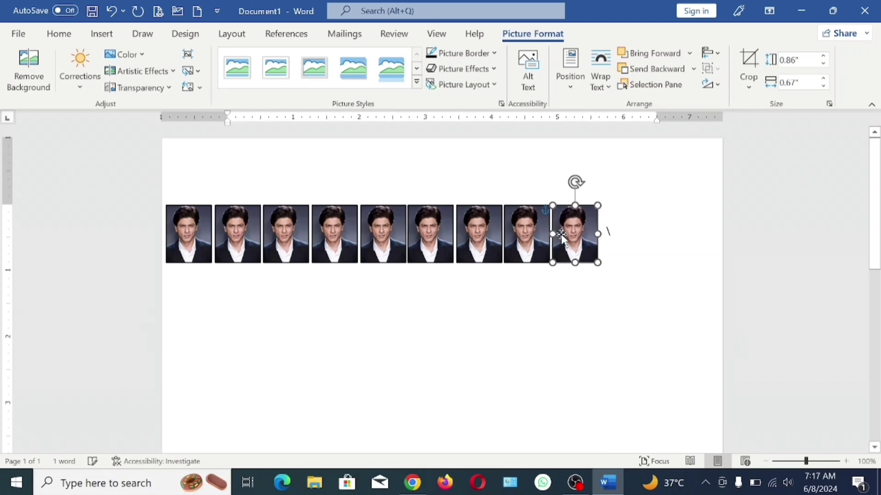
drag(560, 234, 600, 230)
key(Right)
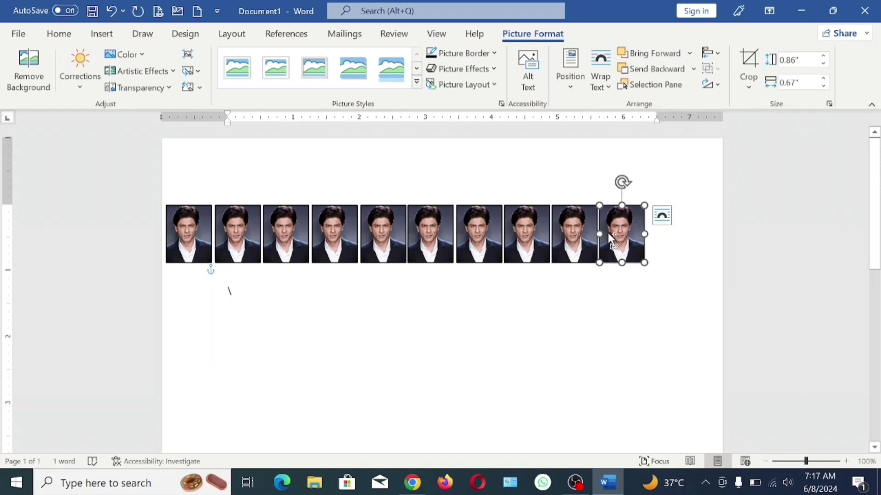
drag(615, 222, 652, 216)
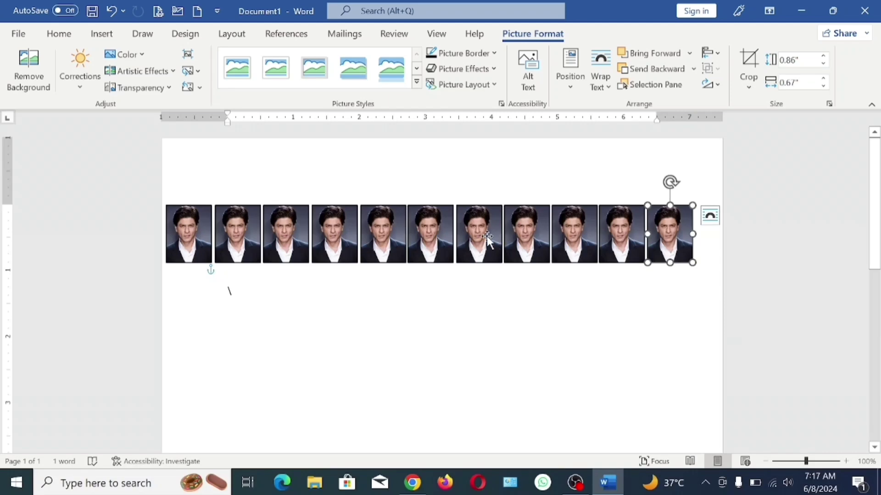
- Nudge the sixth, seventh and eighth portraits slightly left to match the spacing of the row
click(487, 238)
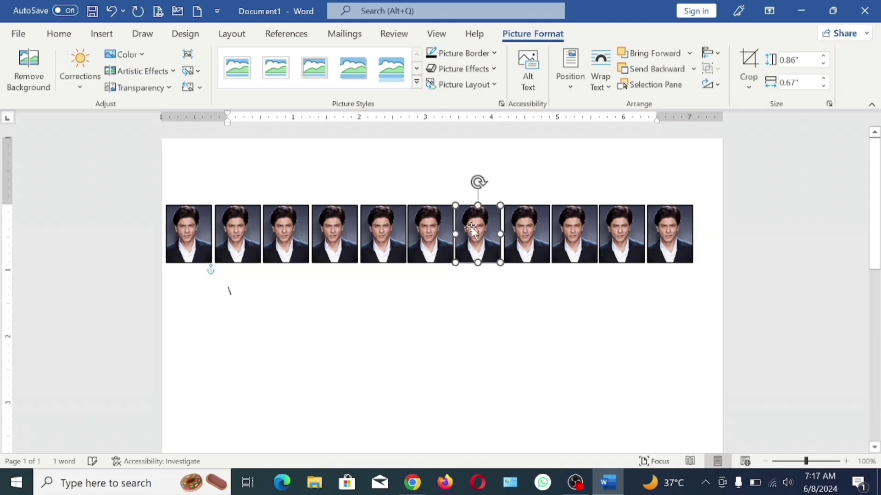
click(539, 243)
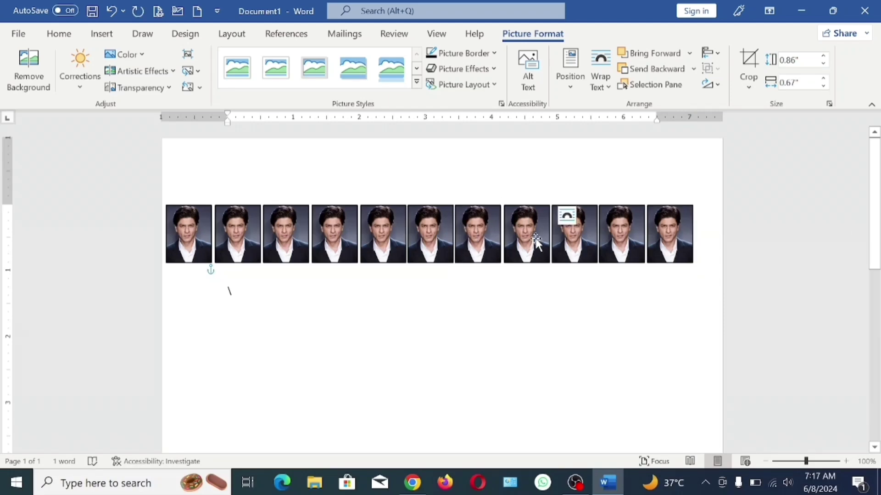
drag(537, 242, 535, 242)
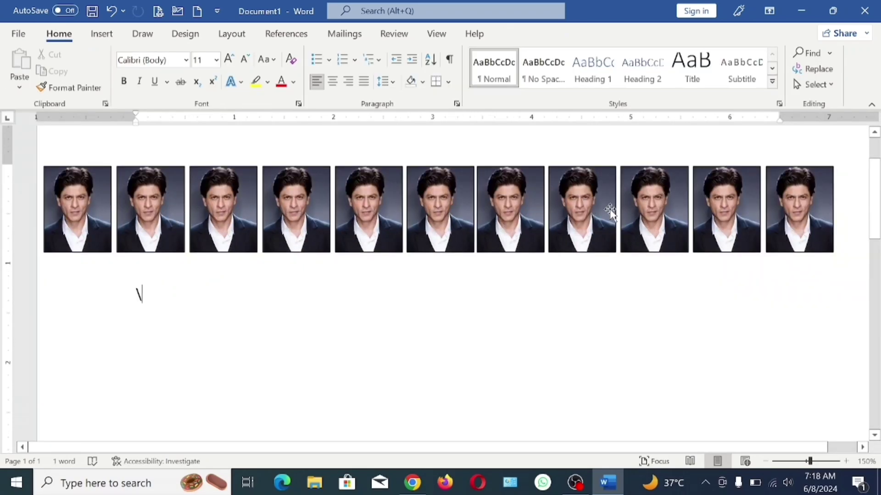
click(421, 221)
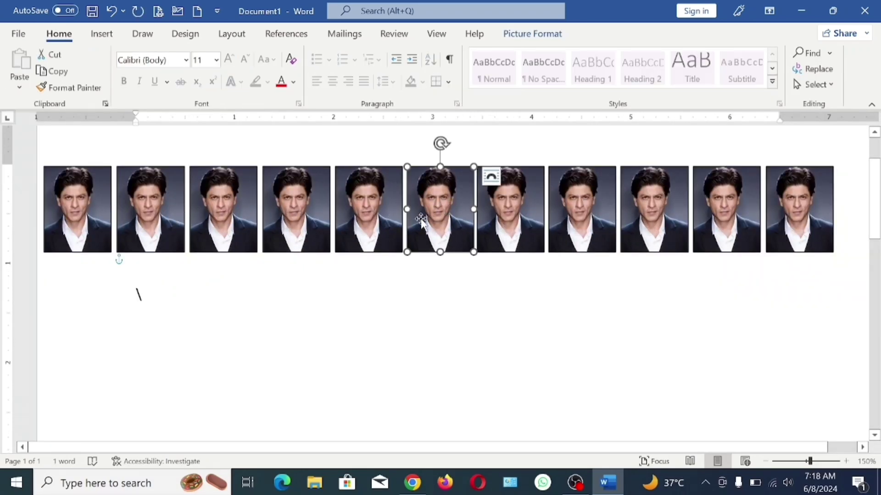
key(Left)
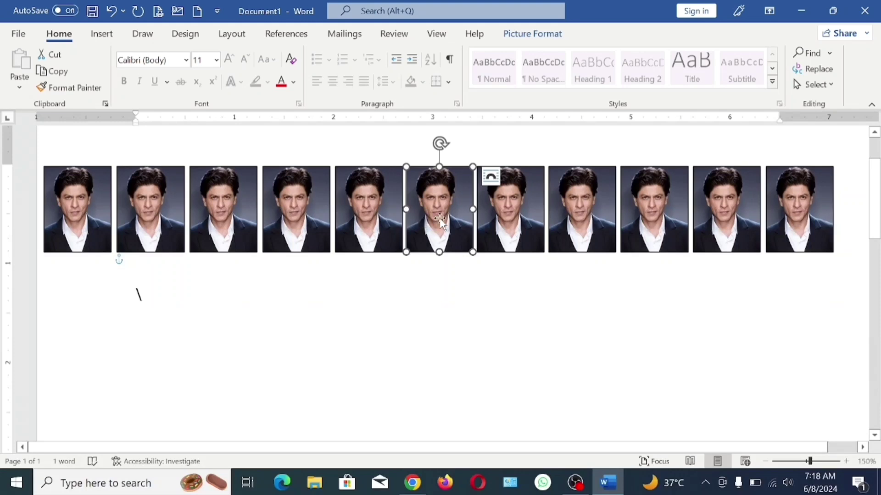
click(518, 221)
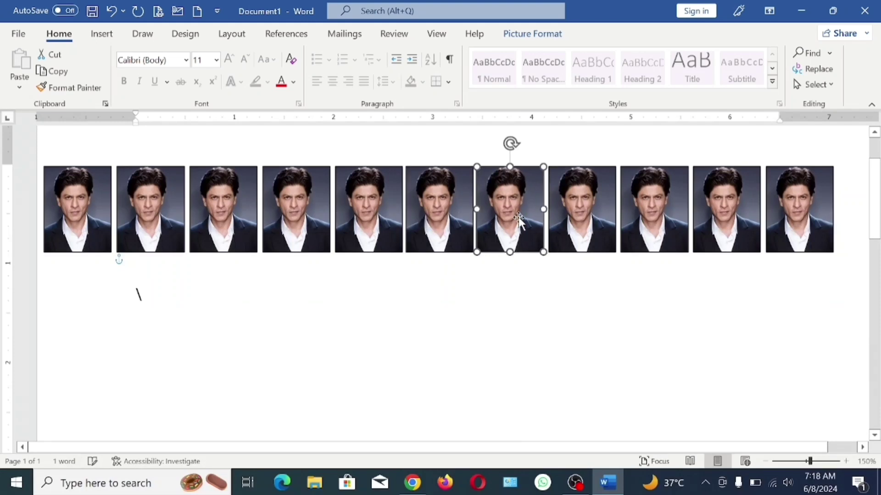
click(588, 211)
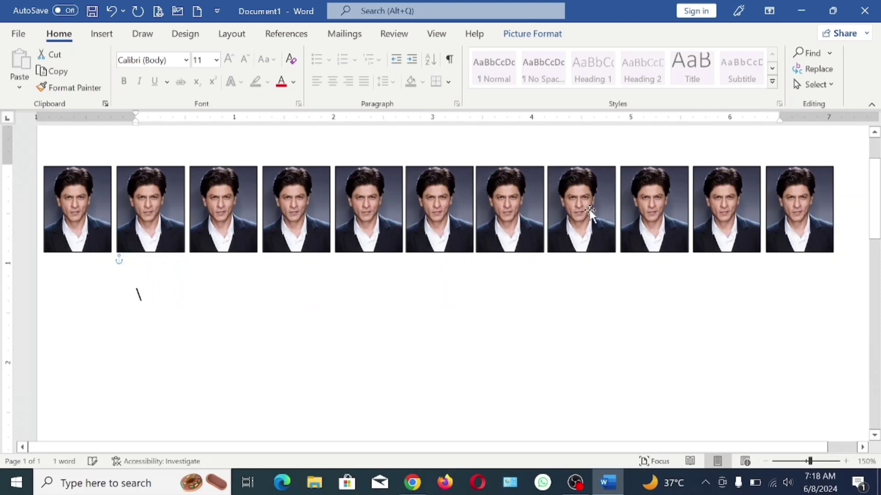
- Nudge the ninth and tenth portraits left so their gaps match the rest of the row
click(643, 218)
key(Left)
key(Left)
key(Left)
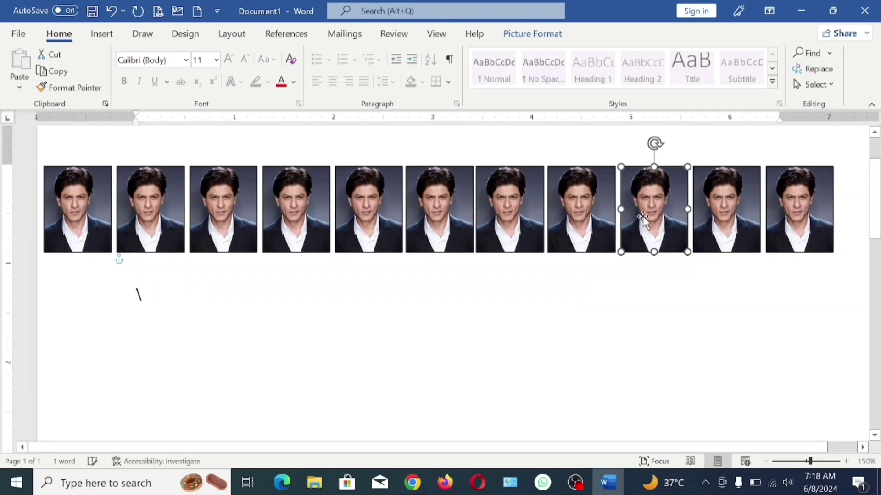
click(742, 229)
key(Left)
key(Left)
key(Left)
key(Left)
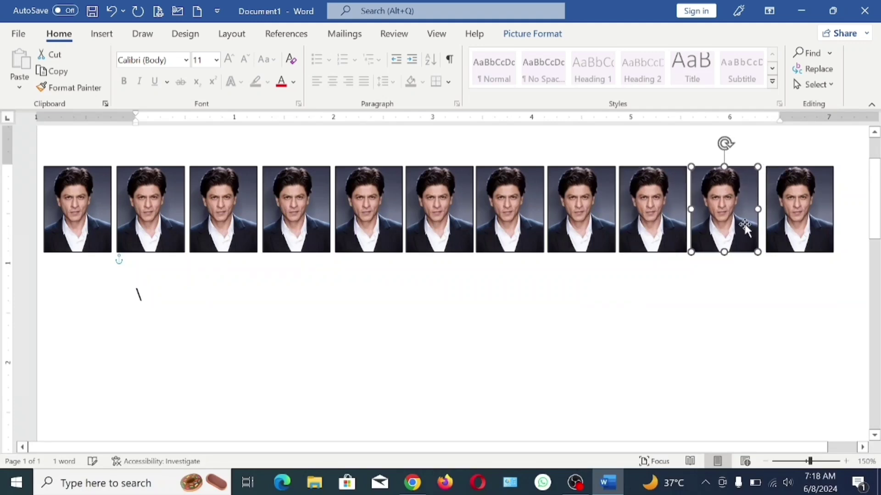
key(Left)
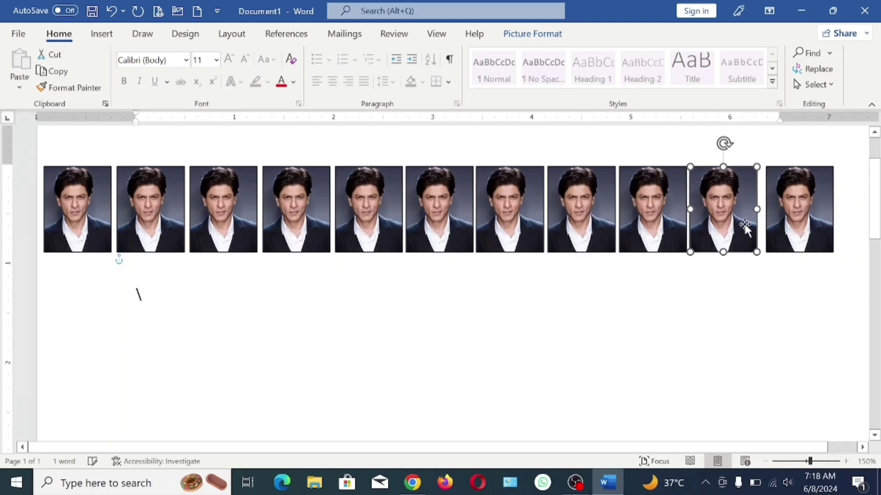
- Nudge the eleventh portrait left so its gap matches the rest of the row
click(795, 233)
key(Left)
key(Left)
key(Left)
key(Left)
key(Left)
key(Left)
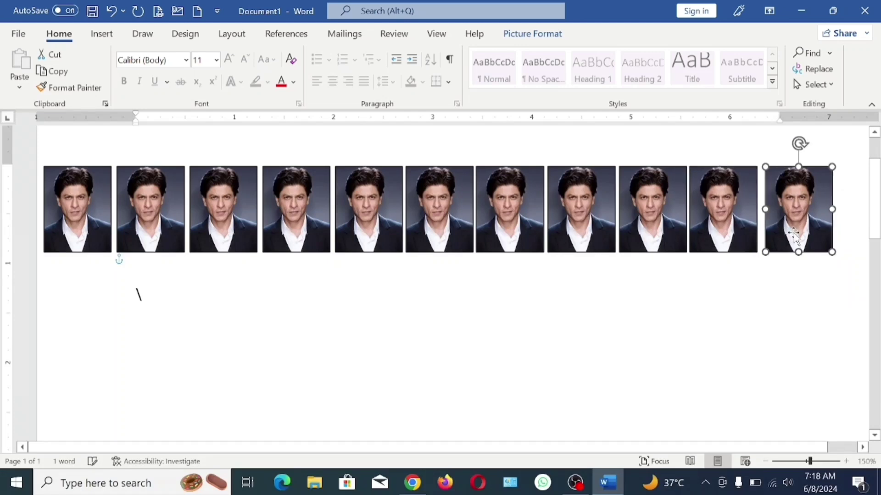
key(Left)
key(Left)
key(Left)
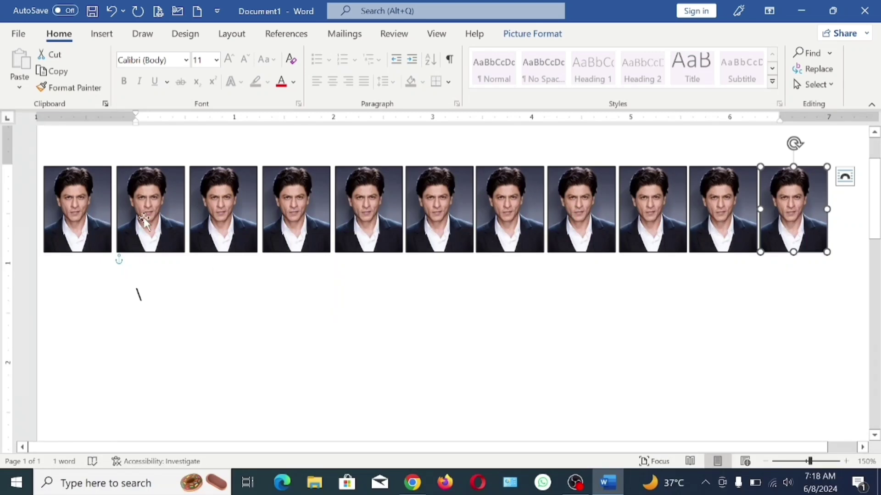
- Select all eleven portraits in the row and duplicate them as a second row directly beneath the first
ctrl+click(93, 209)
ctrl+click(154, 218)
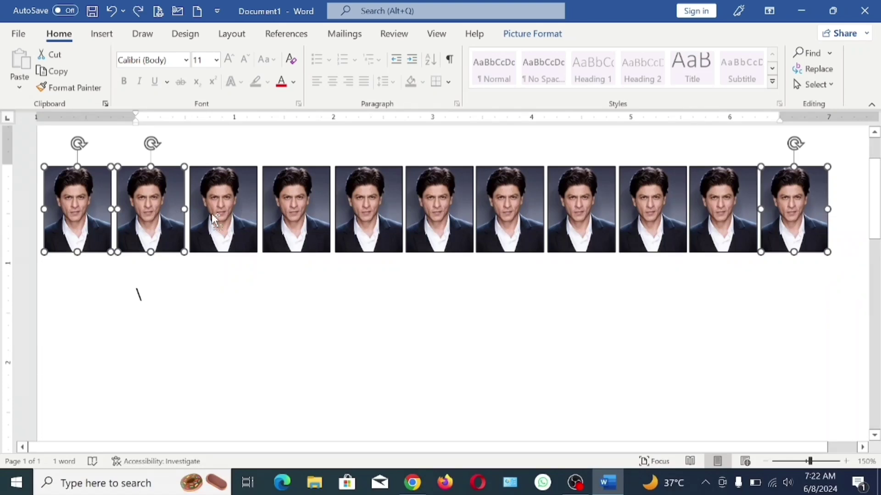
ctrl+click(231, 228)
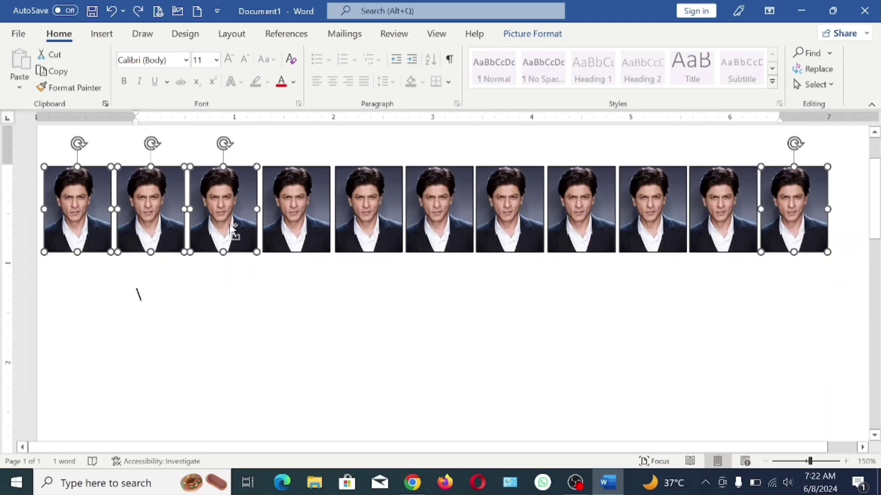
ctrl+click(289, 227)
ctrl+click(366, 227)
ctrl+click(440, 222)
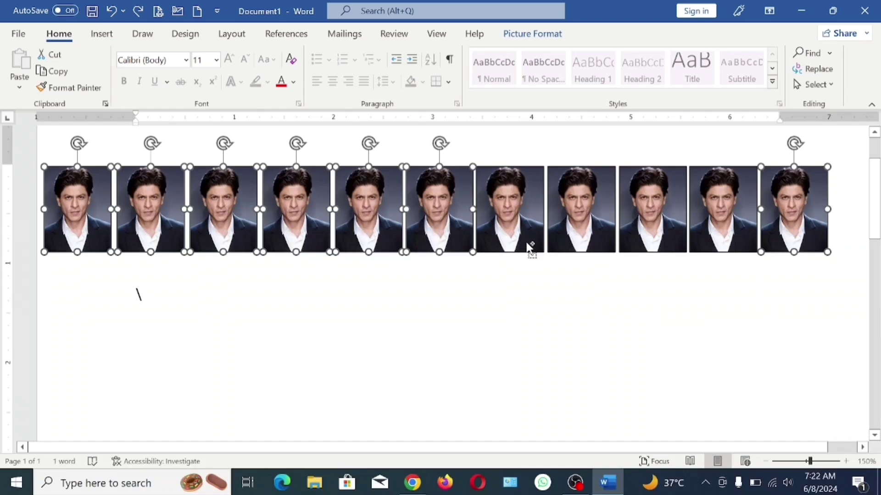
ctrl+click(532, 243)
ctrl+click(570, 237)
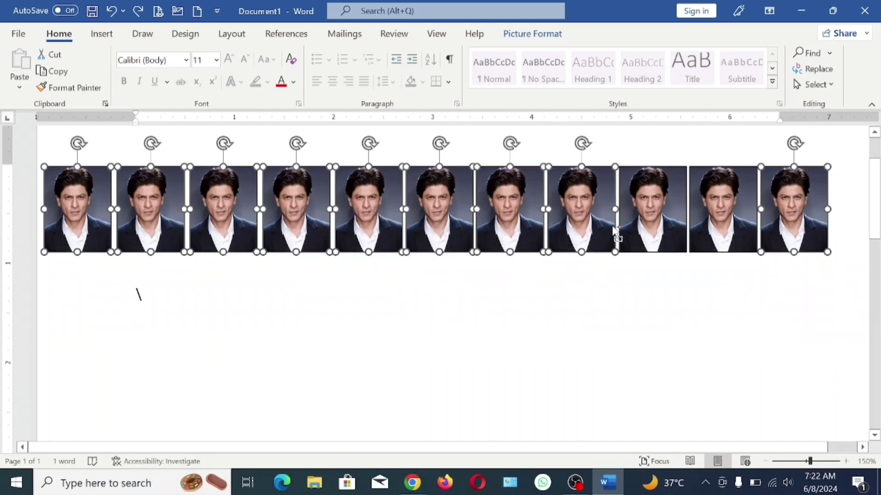
ctrl+click(655, 224)
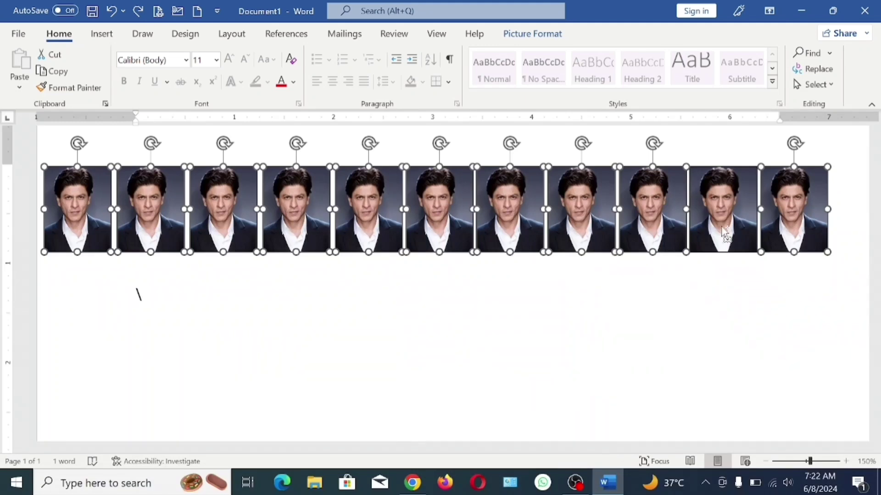
shift+click(723, 233)
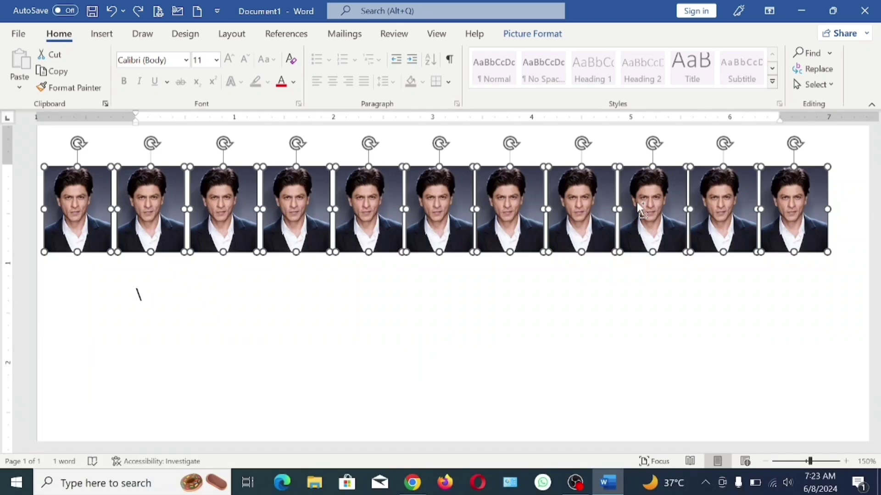
drag(638, 201, 646, 279)
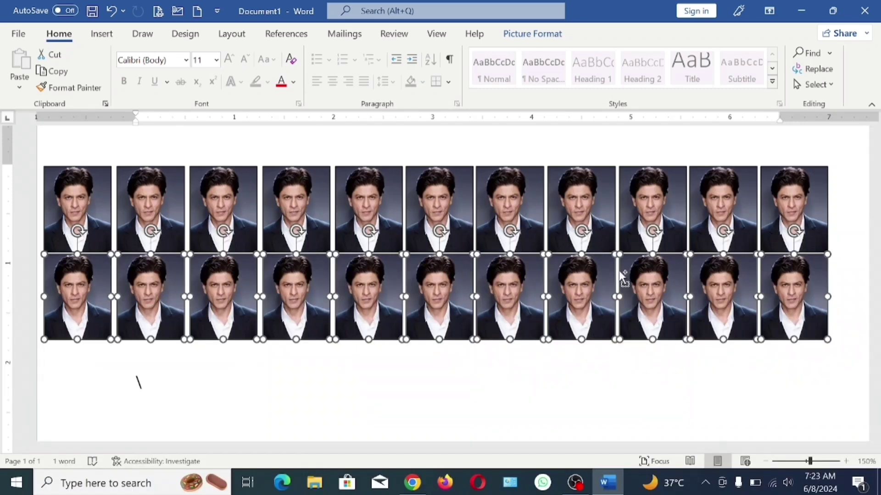
- Duplicate the selected row three more times down the page to make five rows, moving the third row clear of the second
drag(624, 277, 626, 326)
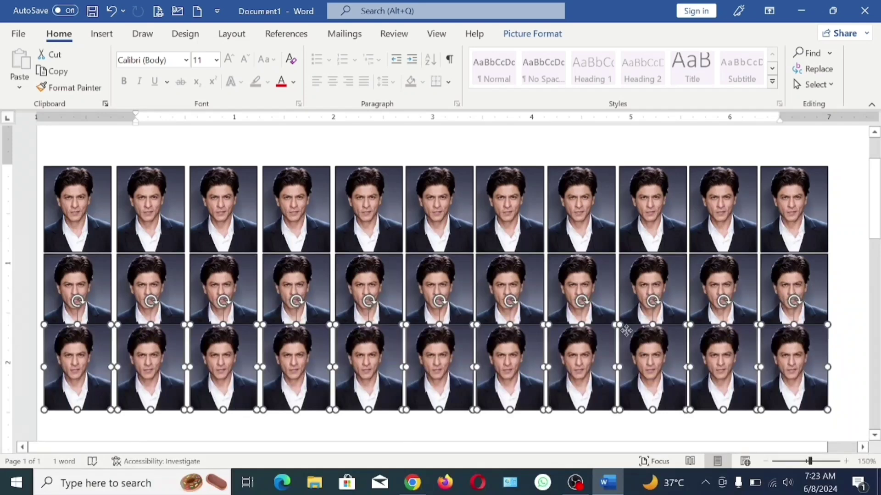
drag(626, 330, 627, 349)
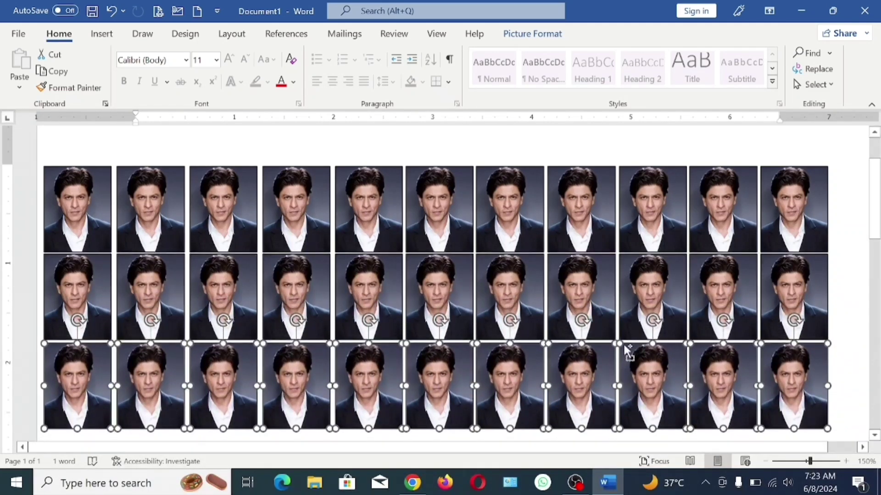
scroll(624, 346, down, 2)
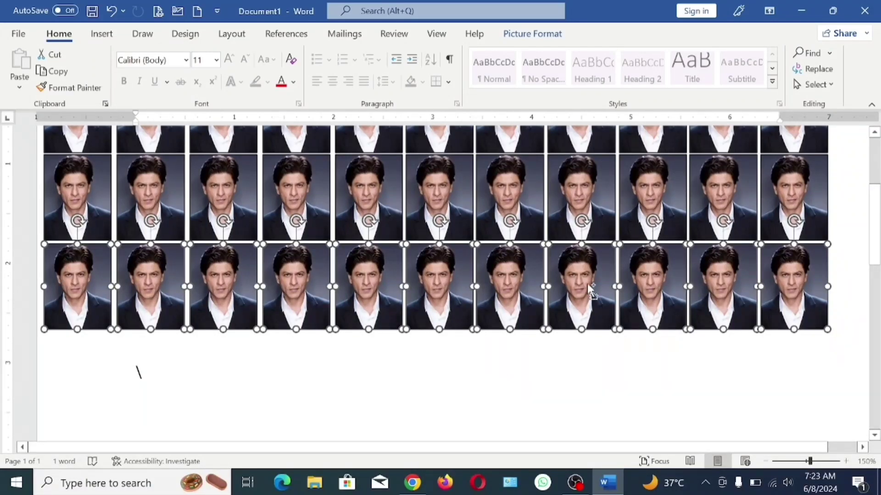
drag(588, 293, 605, 362)
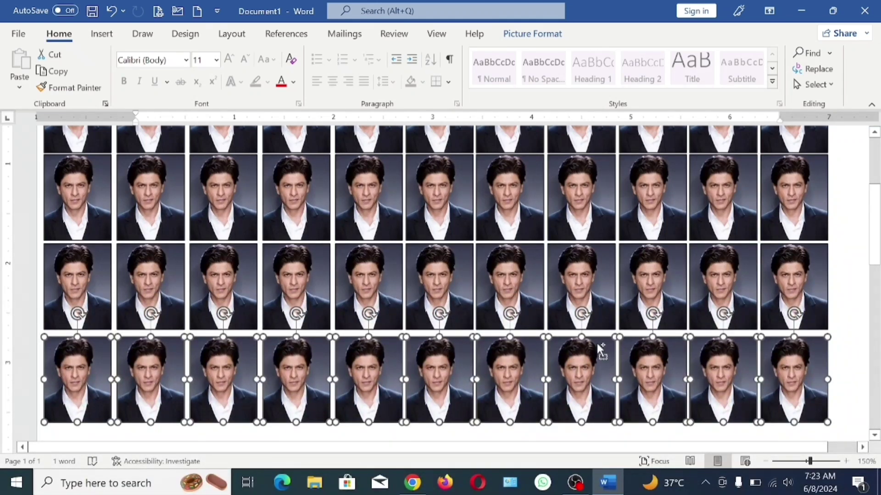
drag(598, 347, 595, 428)
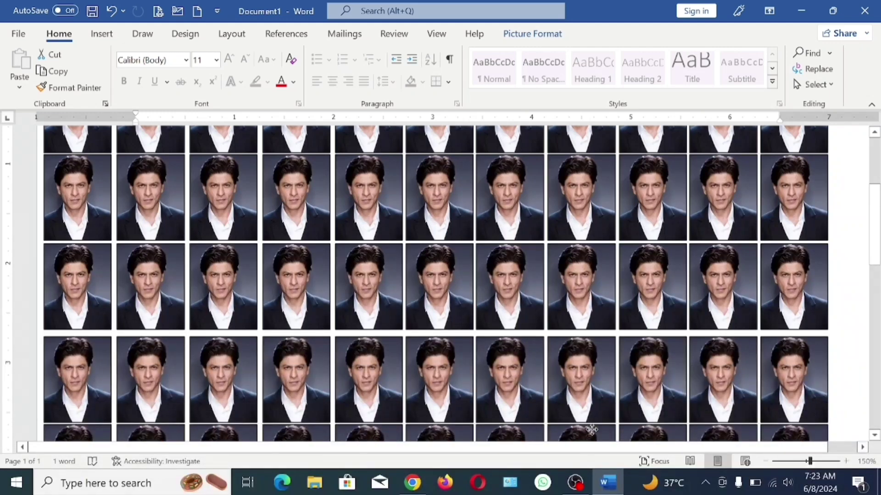
scroll(139, 276, down, 5)
scroll(138, 344, up, 6)
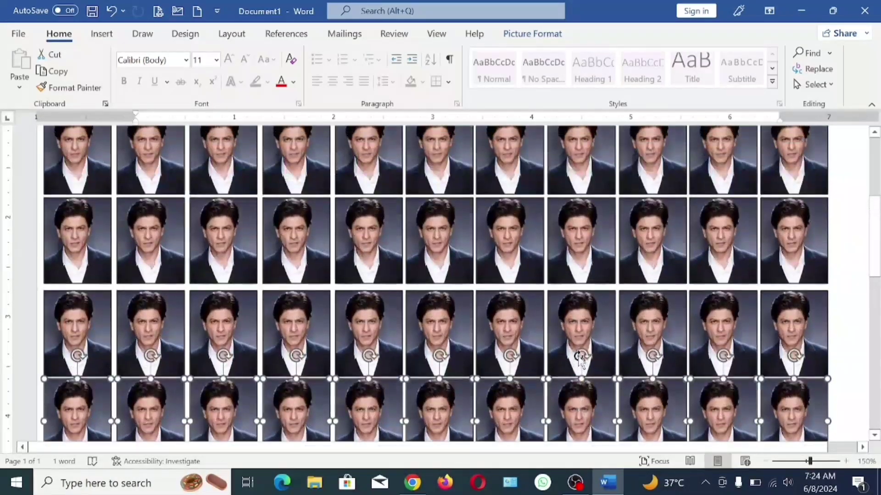
scroll(578, 360, down, 3)
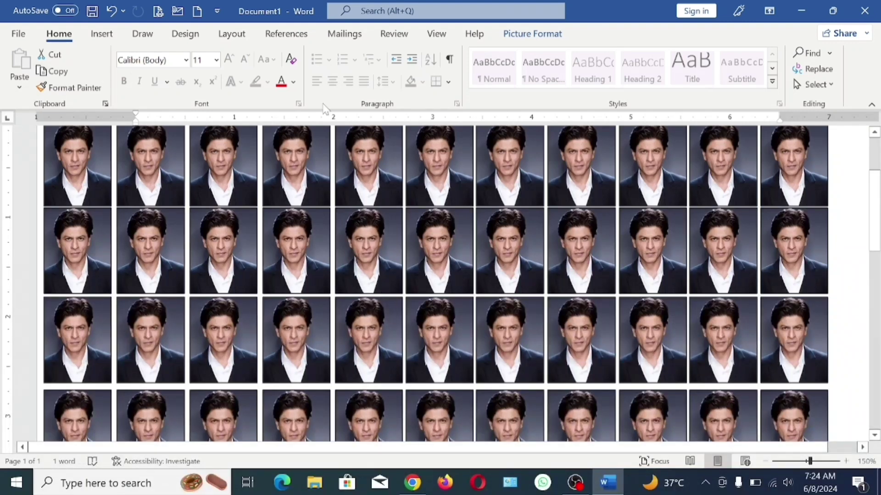
click(144, 35)
click(92, 34)
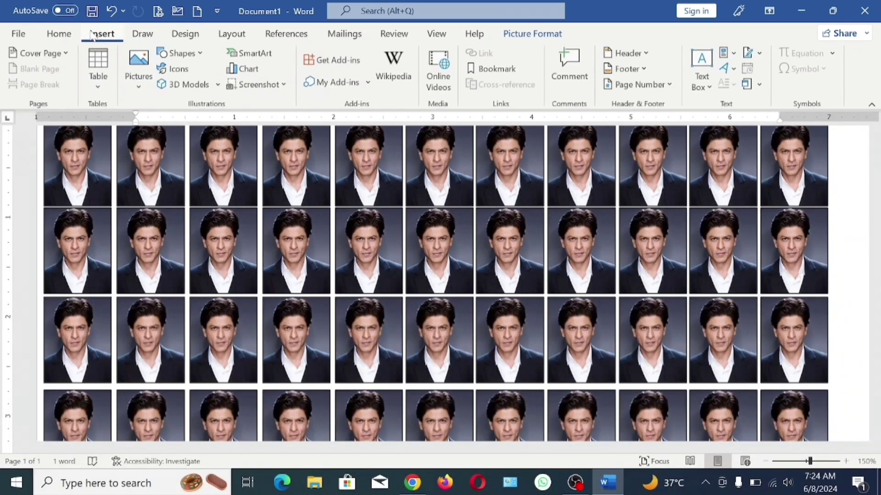